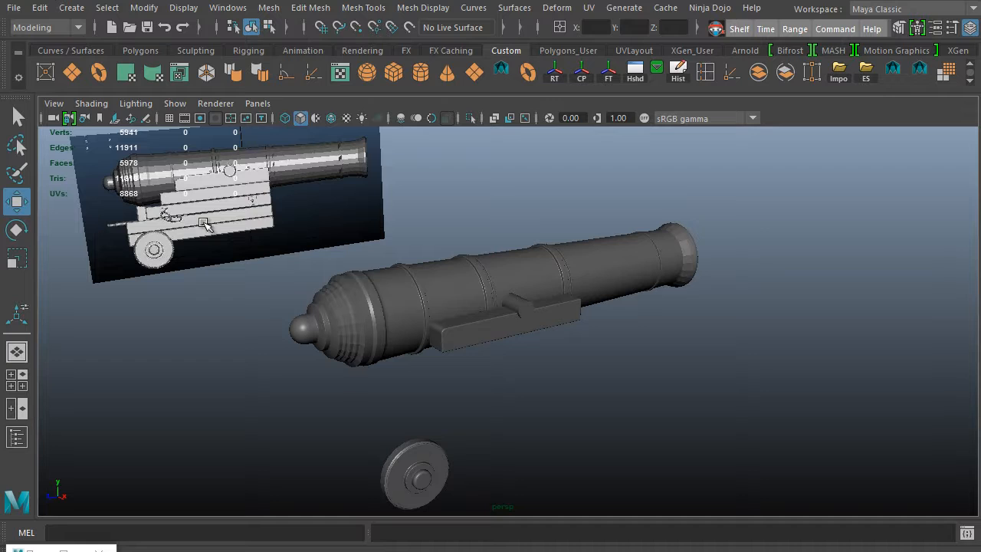
Create a polygon torus and move it about 4.11 units along X, out to the side of the cannon
alt+drag(396, 352, 425, 342)
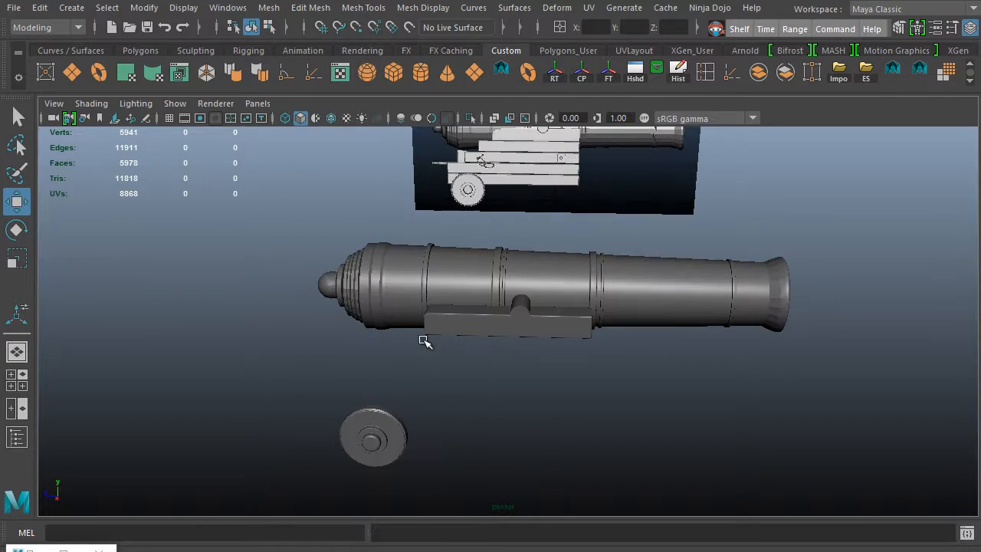
alt+drag(514, 318, 519, 259)
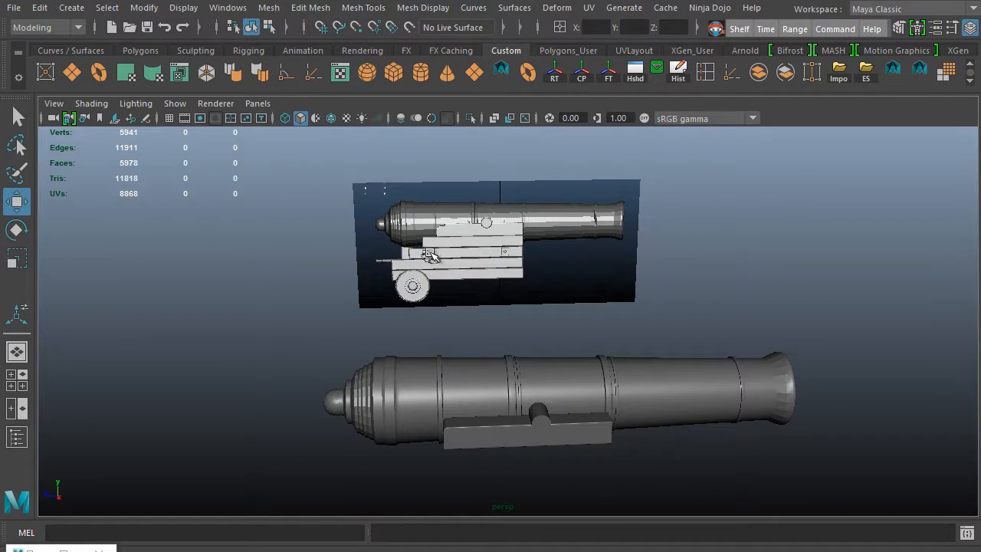
alt+drag(459, 280, 543, 297)
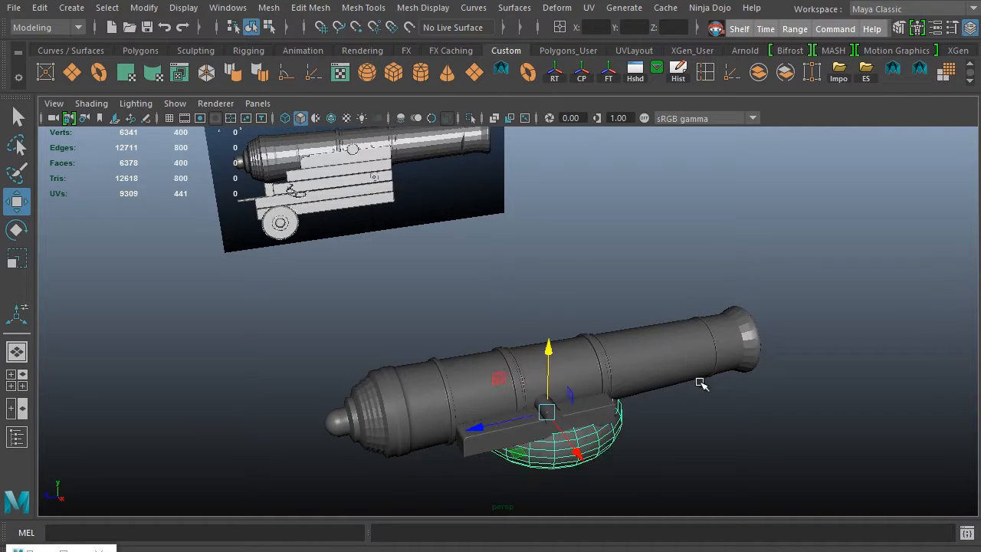
alt+middle_drag(659, 408, 660, 337)
alt+right_drag(659, 337, 616, 365)
drag(574, 368, 694, 453)
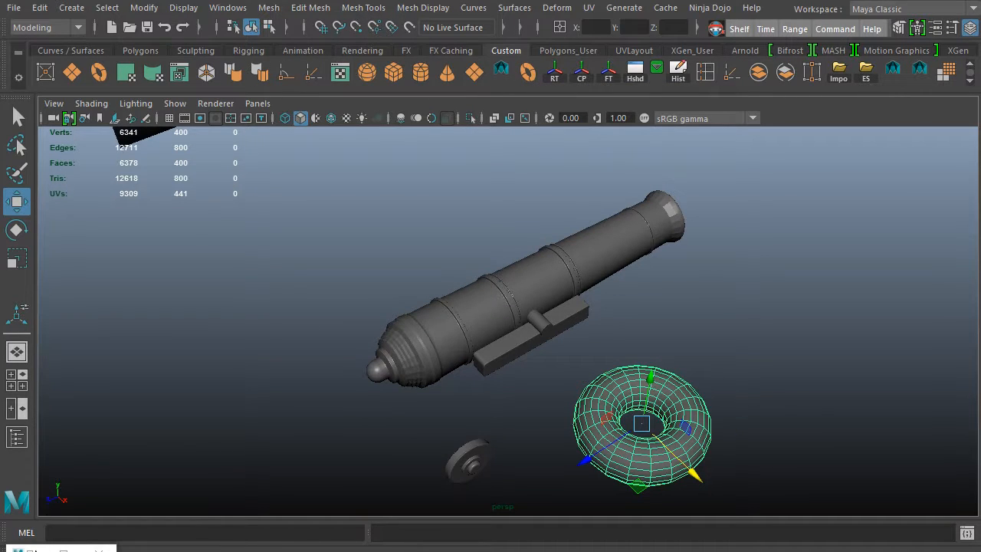
Set the torus's Subdivisions Axis and Subdivisions Height both to 12
key(ctrl+a)
drag(742, 423, 792, 172)
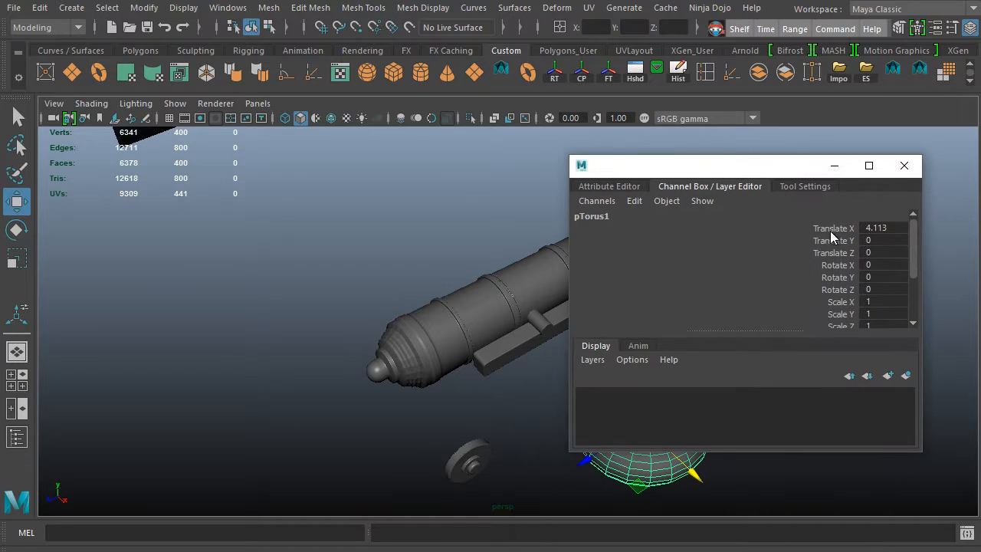
scroll(899, 289, down, 3)
click(646, 310)
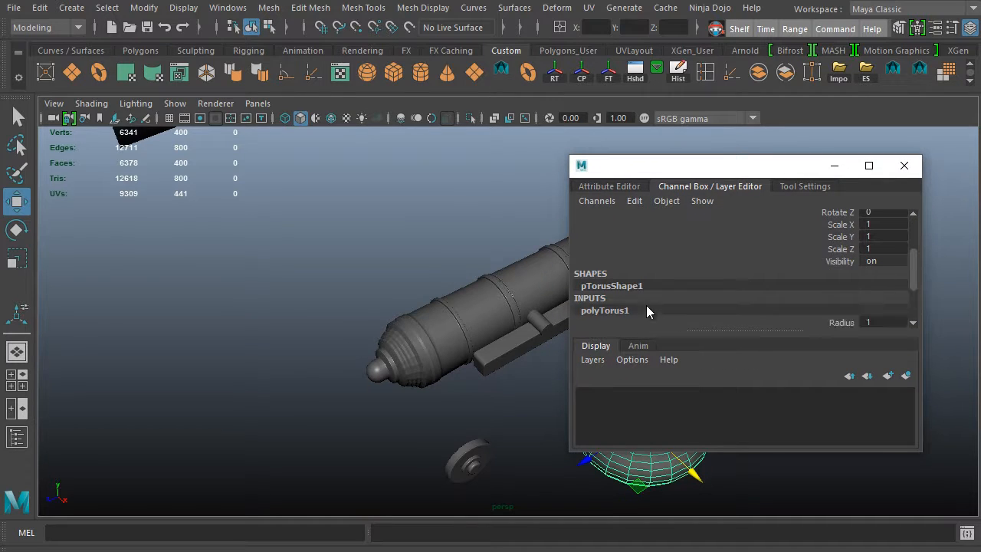
scroll(881, 311, down, 3)
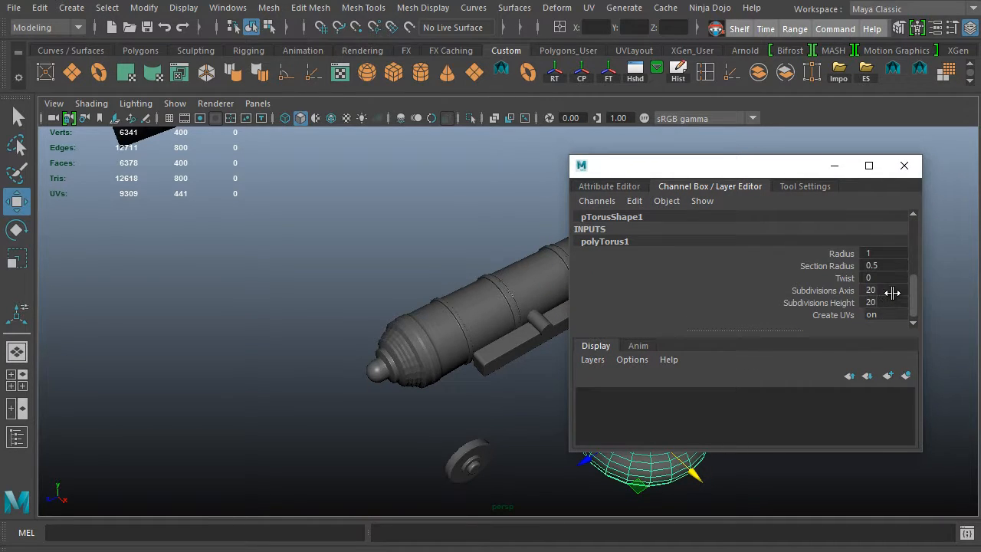
double_click(892, 293)
text(12)
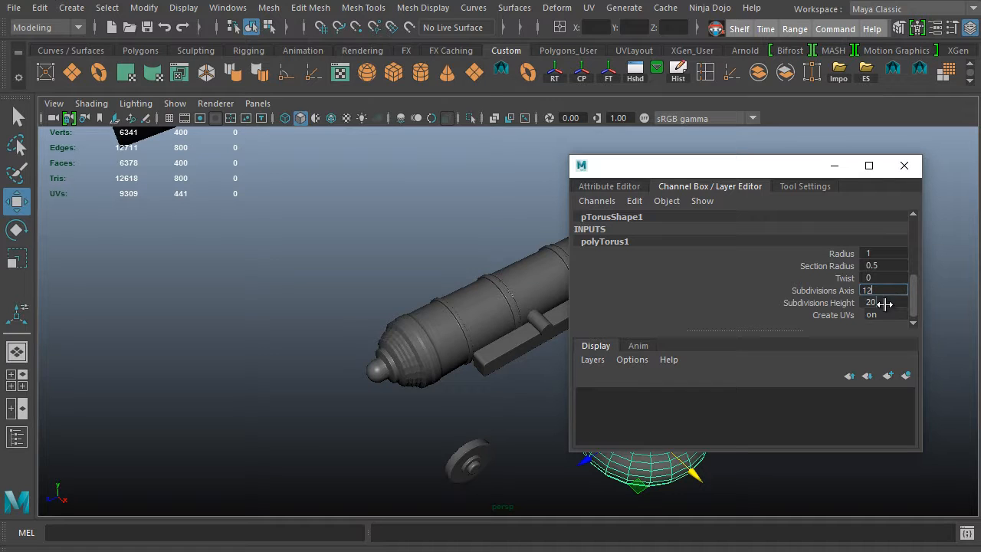
key(Tab)
text(3)
key(Return)
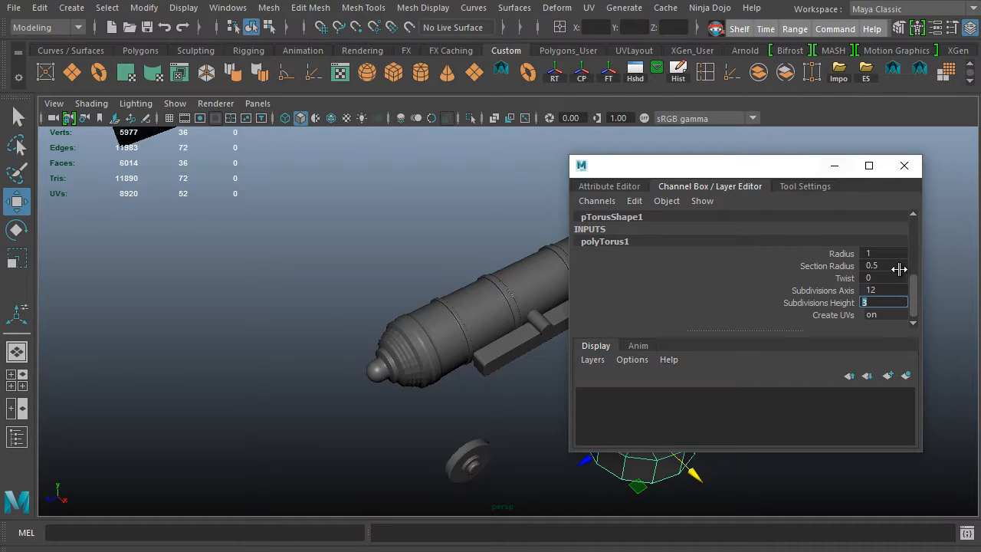
text(12)
key(Return)
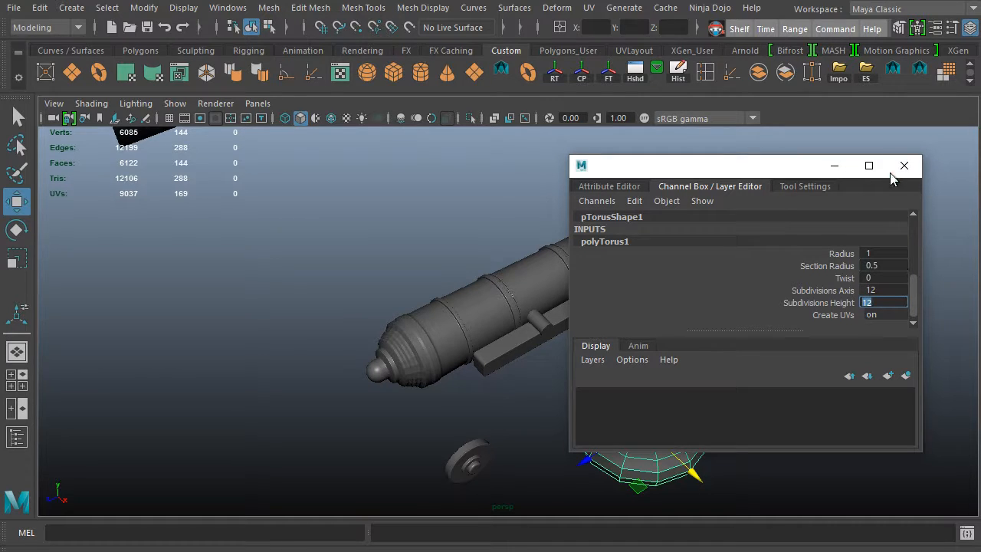
click(834, 166)
Delete half of the torus's faces to leave a C-shaped half ring, and freeze its transformations
alt+drag(583, 306, 581, 278)
right_drag(578, 276, 579, 183)
drag(590, 328, 571, 389)
key(Delete)
drag(604, 233, 552, 376)
right_drag(537, 274, 606, 111)
click(608, 76)
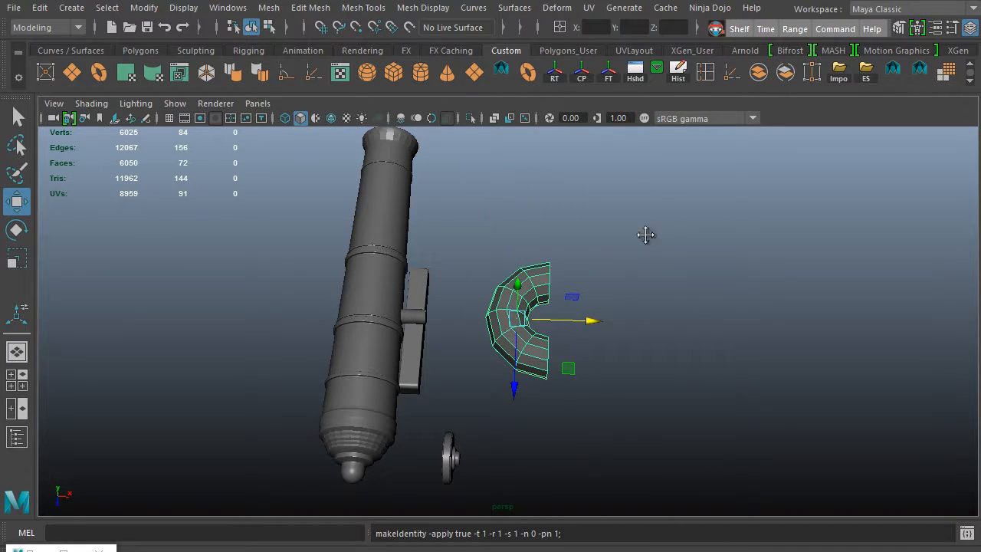
Duplicate the half ring, rotate the copy a half turn about the vertical axis, and move it along X to leave a gap
scroll(647, 235, up, 3)
key(ctrl+d)
key(e)
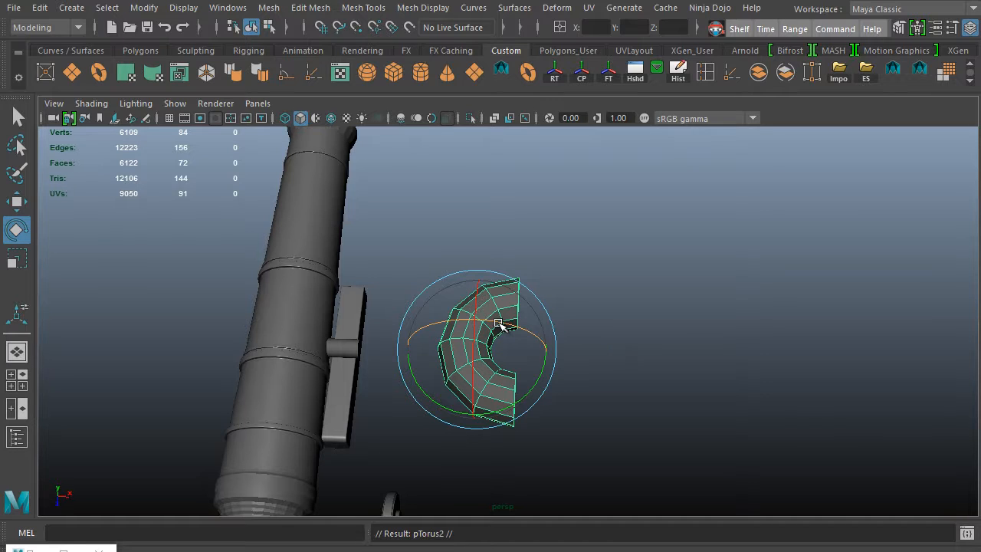
drag(499, 324, 687, 372)
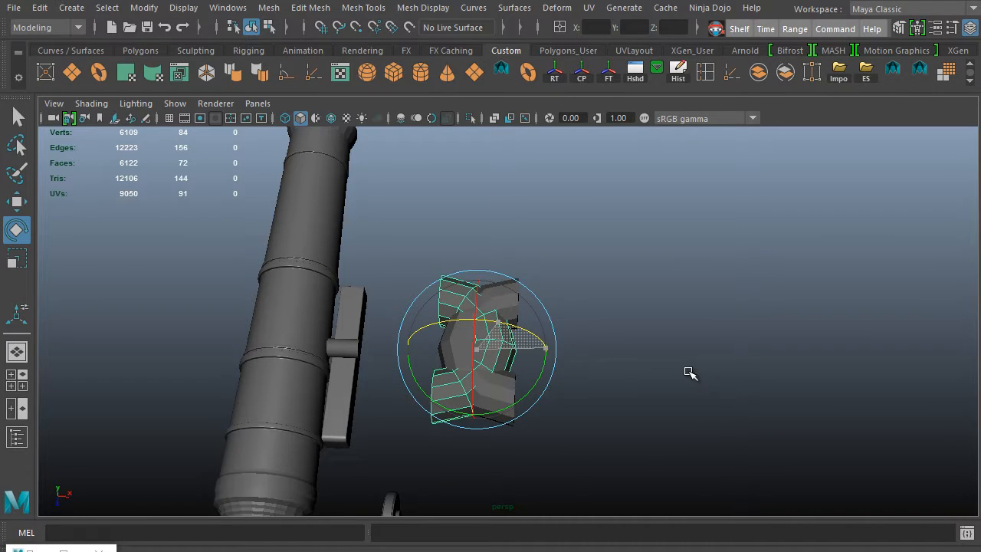
key(w)
drag(427, 352, 605, 362)
Combine the two half rings into one mesh and select the border edge loops at all four open ends
shift+click(493, 306)
shift+right_drag(556, 203, 563, 101)
key(q)
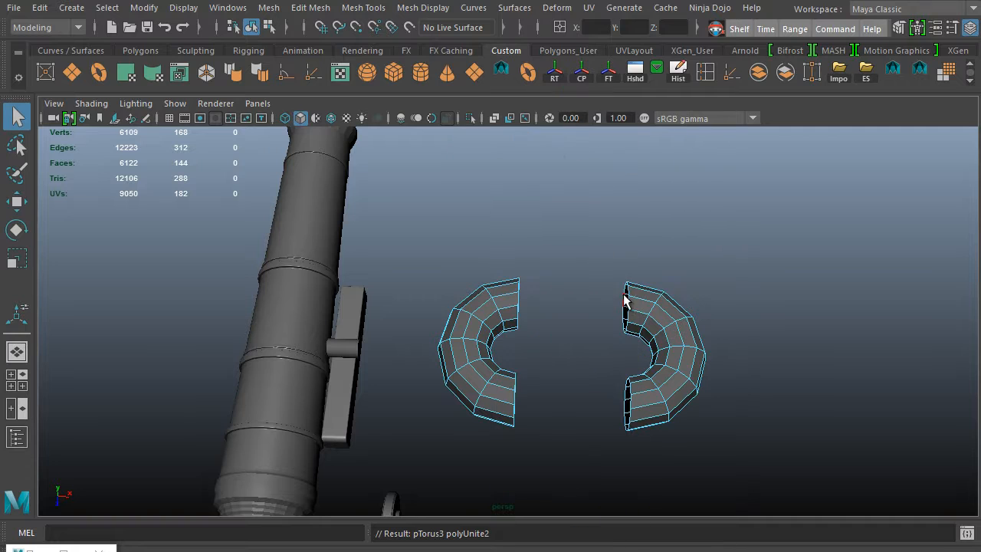
shift+double_click(519, 299)
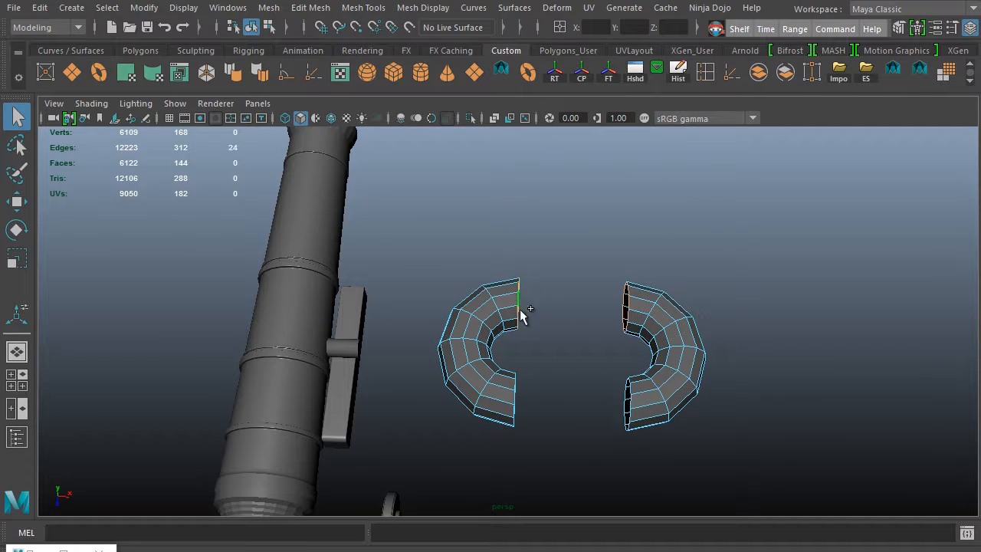
alt+drag(520, 309, 481, 371)
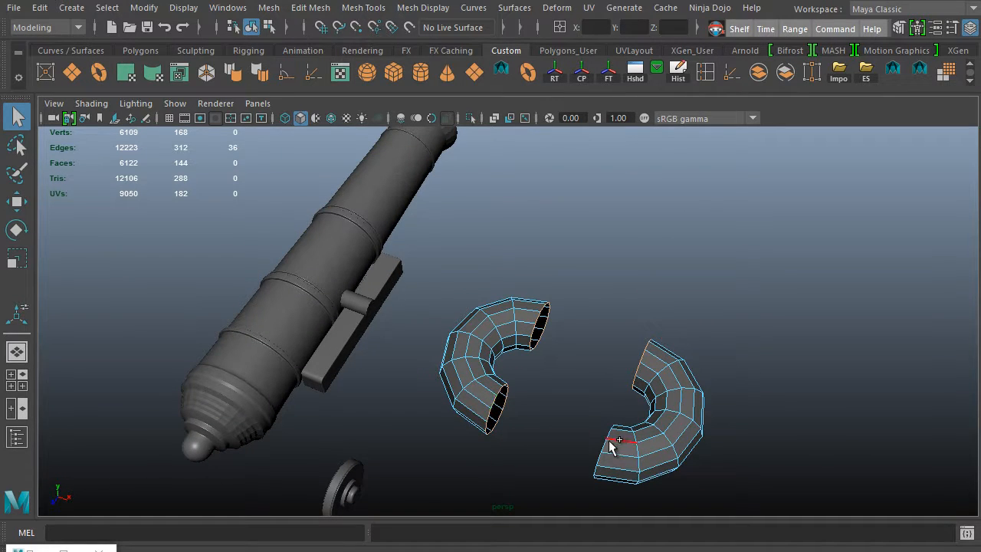
Try to bridge all four open border loops of the combined mesh at once
shift+right_drag(568, 288, 530, 459)
alt+drag(569, 342, 636, 331)
key(ctrl+z)
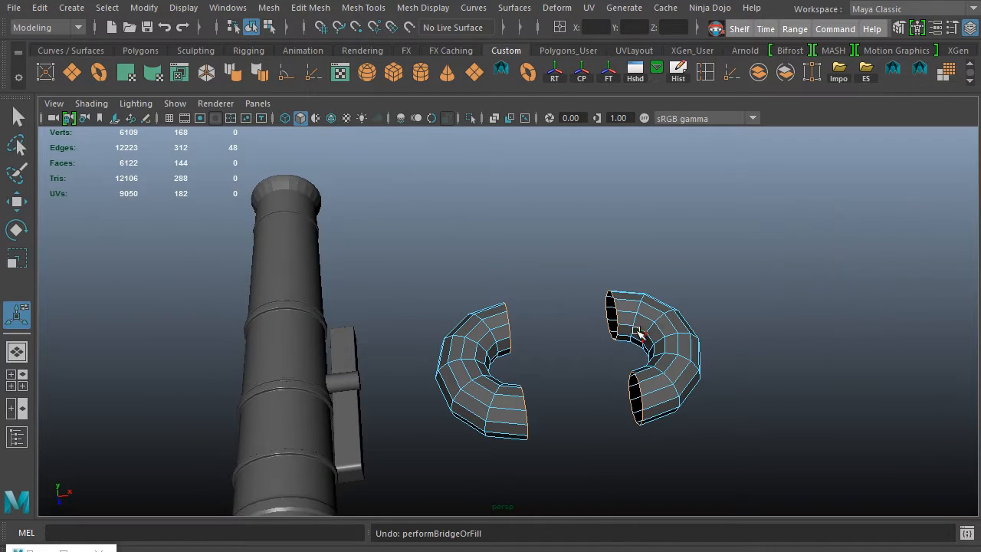
Bridge the facing open ends of the half rings one pair at a time to form a closed chain link
drag(658, 265, 594, 341)
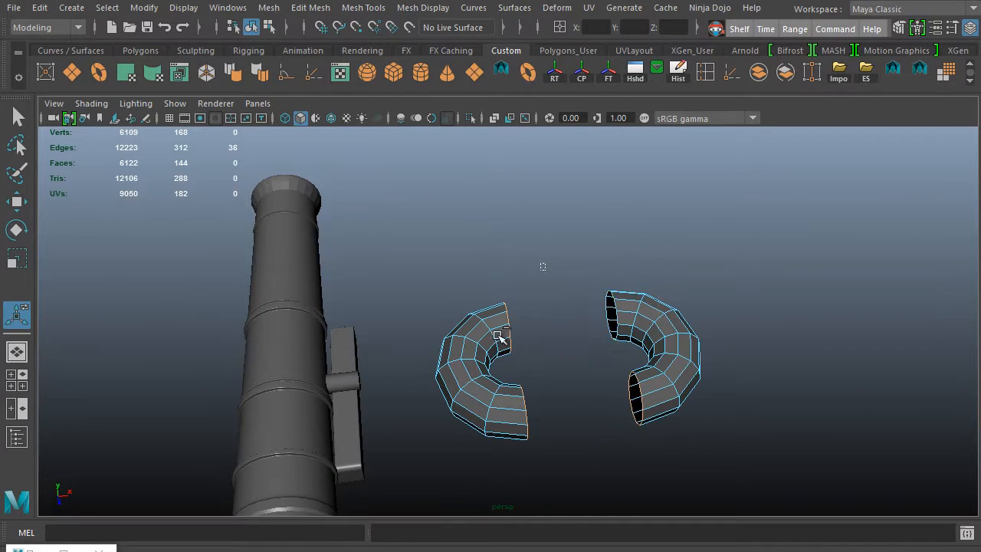
key(g)
key(q)
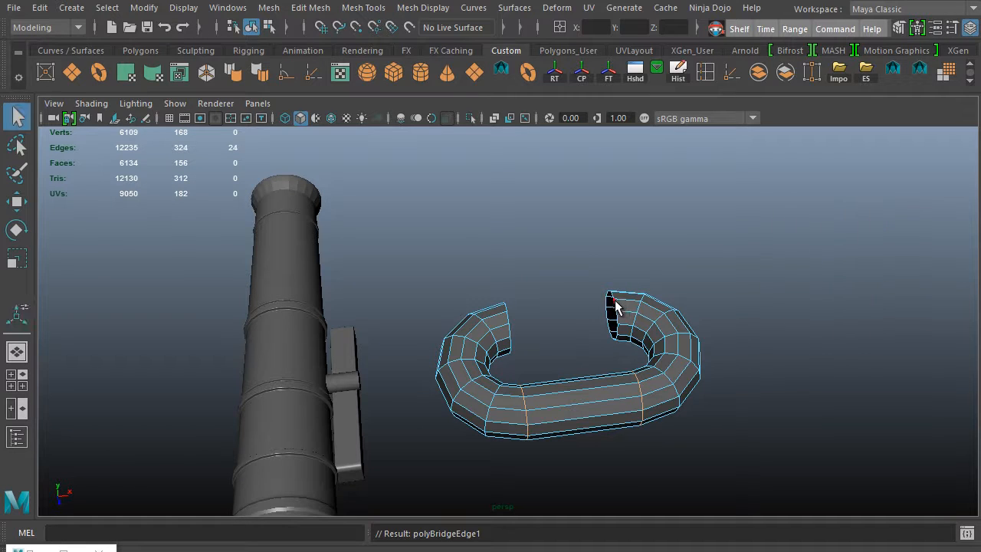
shift+double_click(506, 314)
key(g)
Return to object mode and display the chain link as a smoothed mesh
alt+drag(567, 316, 539, 326)
right_drag(560, 312, 631, 137)
key(q)
key(3)
click(678, 287)
alt+drag(677, 287, 592, 307)
click(589, 392)
right_drag(590, 394, 713, 546)
click(735, 404)
Create a polygon cube, move it clear of the cannon, and scale it down to a small block
alt+drag(735, 404, 510, 248)
alt+middle_drag(538, 205, 469, 323)
alt+right_drag(470, 323, 576, 313)
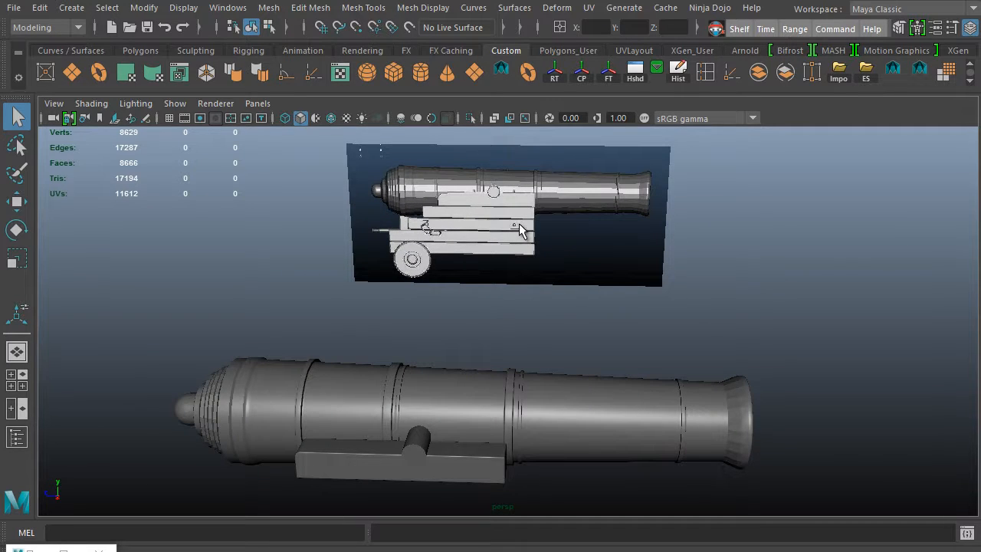
alt+middle_drag(582, 298, 469, 275)
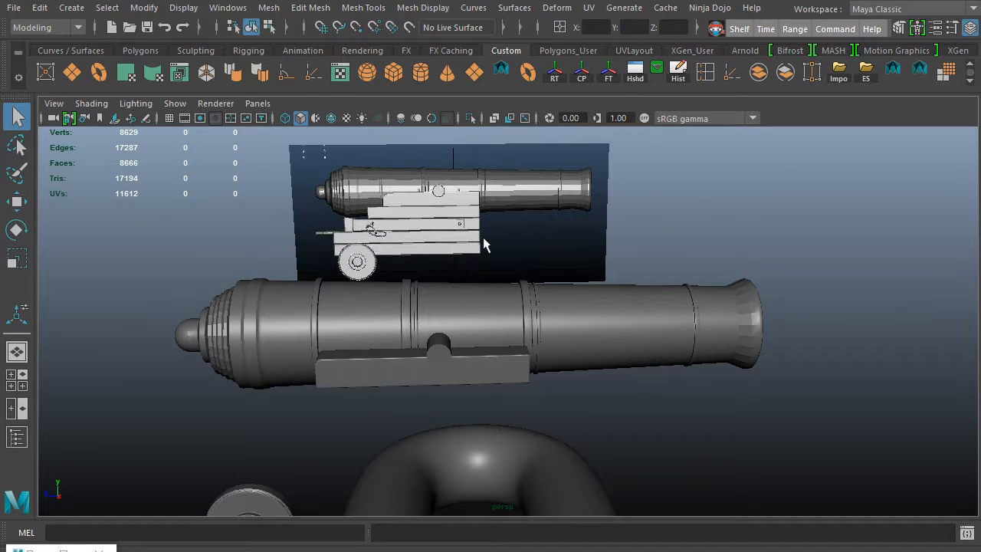
alt+drag(484, 243, 563, 307)
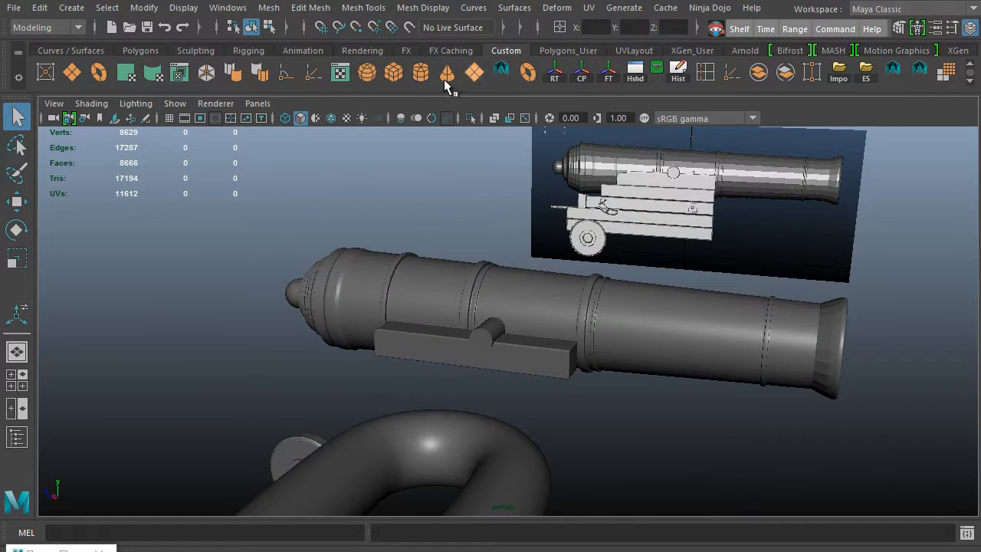
click(392, 76)
alt+drag(523, 337, 587, 354)
key(w)
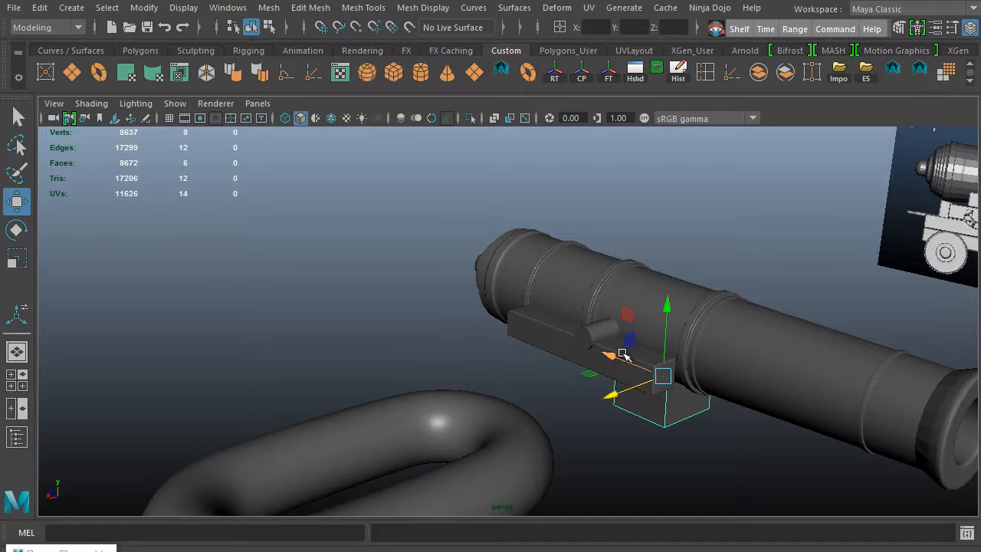
drag(626, 317, 275, 257)
key(r)
key(w)
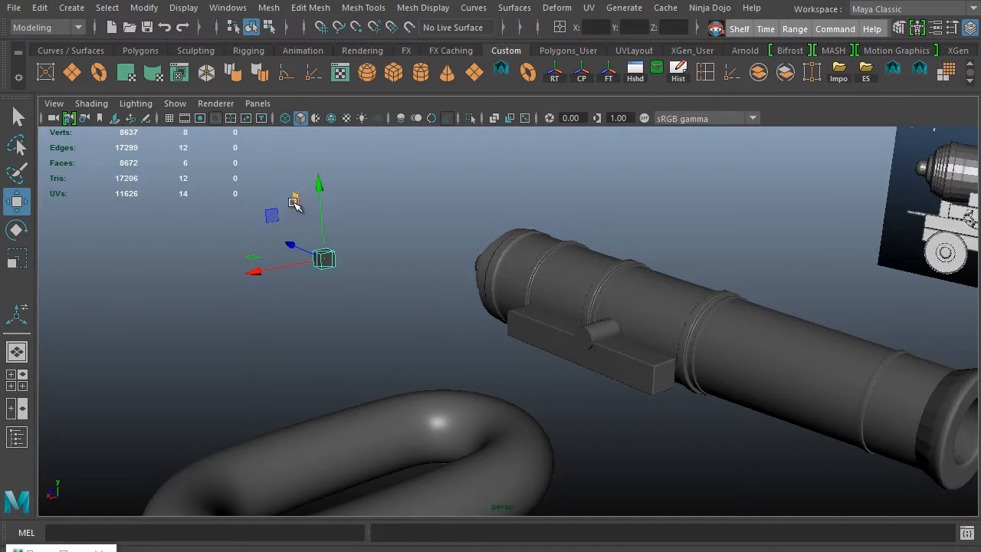
Move the small cube against the outer side of the long block under the barrel, behind the trunnion
drag(294, 201, 543, 310)
key(f)
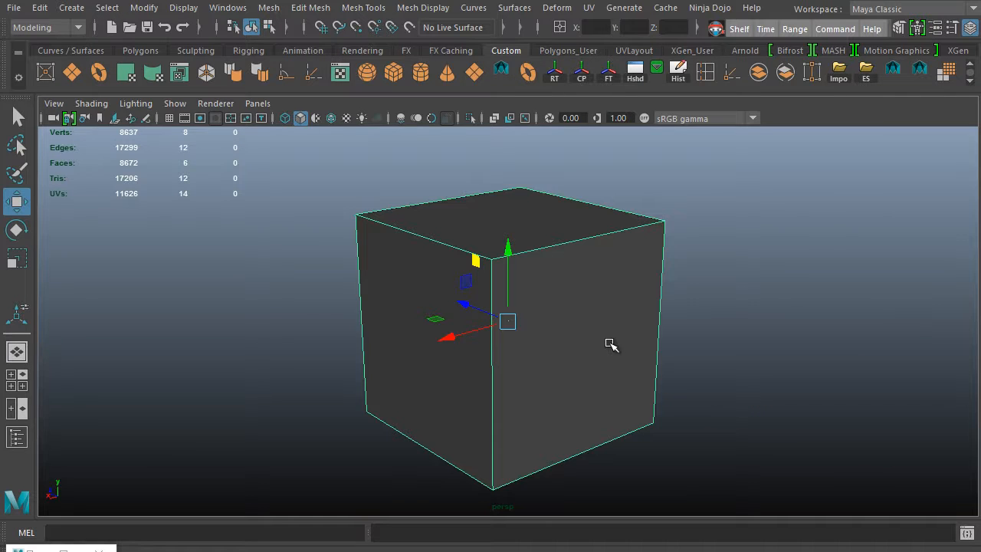
scroll(533, 281, down, 10)
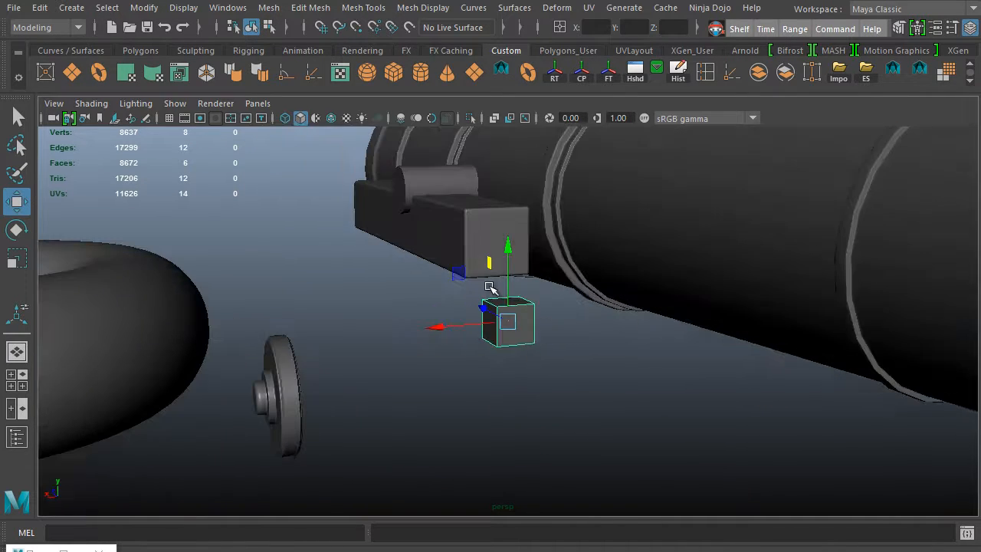
drag(462, 274, 415, 161)
drag(366, 202, 498, 252)
key(f)
alt+drag(575, 302, 661, 282)
drag(551, 284, 583, 320)
alt+right_drag(639, 355, 571, 351)
Thin the cube along X, shrink it uniformly, and shift it outward so it protrudes from the side block
key(r)
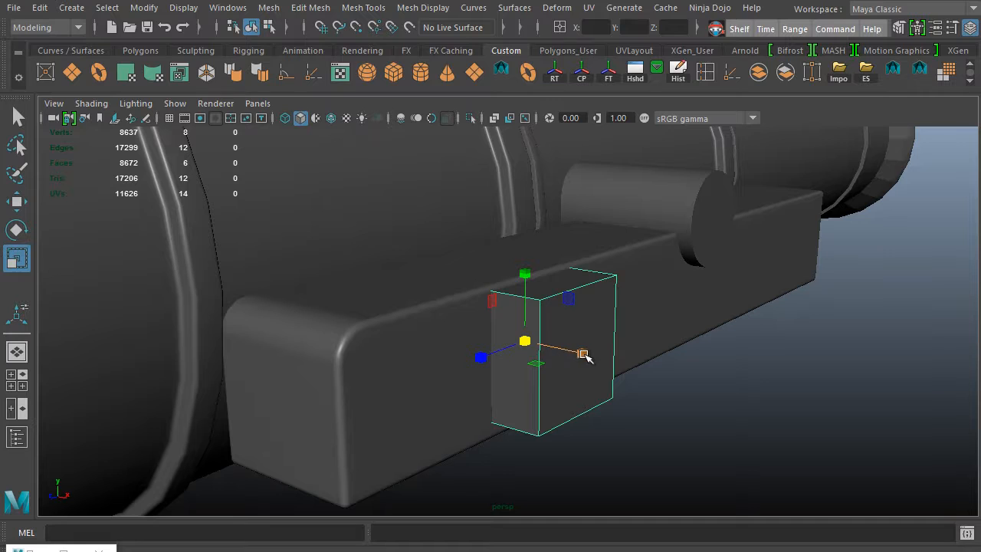
drag(582, 354, 559, 346)
key(w)
key(r)
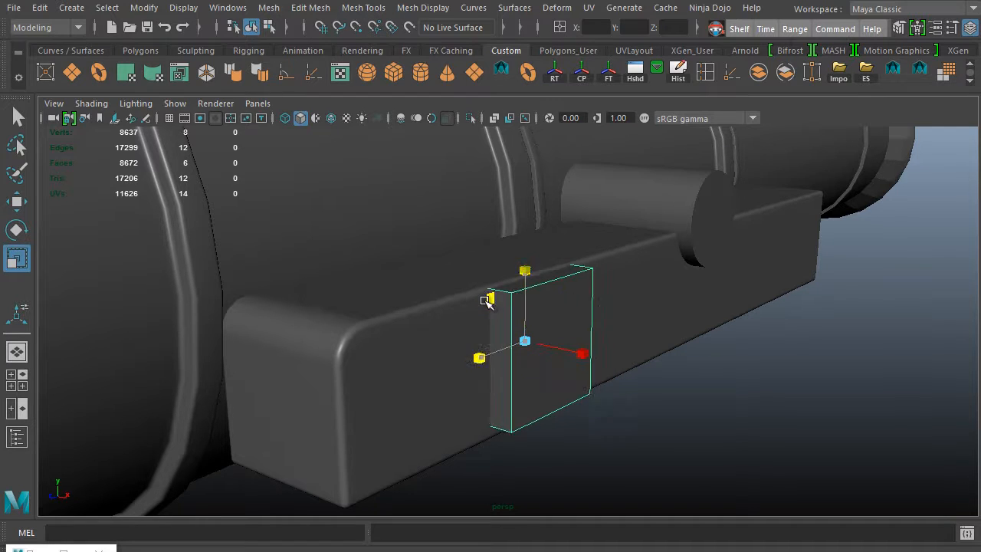
drag(525, 342, 469, 349)
key(w)
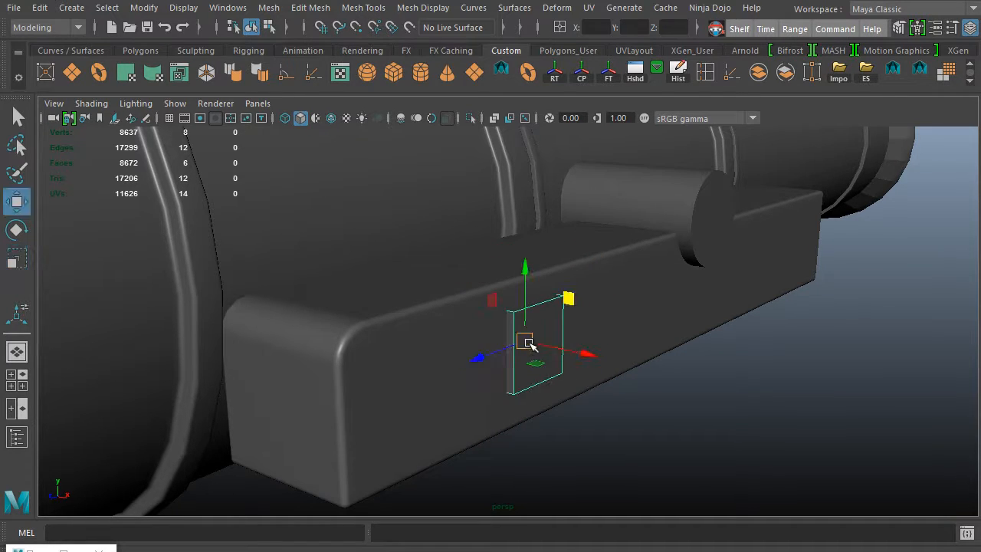
drag(545, 344, 616, 360)
Delete the small plate's back face, the one turned towards the side block, and return to object mode
right_drag(596, 333, 586, 200)
alt+drag(588, 264, 682, 295)
key(q)
alt+drag(639, 331, 452, 330)
click(596, 329)
right_drag(620, 331, 693, 117)
Bevel all edges of the small plate with a Fraction of 0.15 and 2 Segments
alt+drag(608, 315, 576, 330)
right_drag(576, 329, 573, 112)
drag(459, 225, 824, 508)
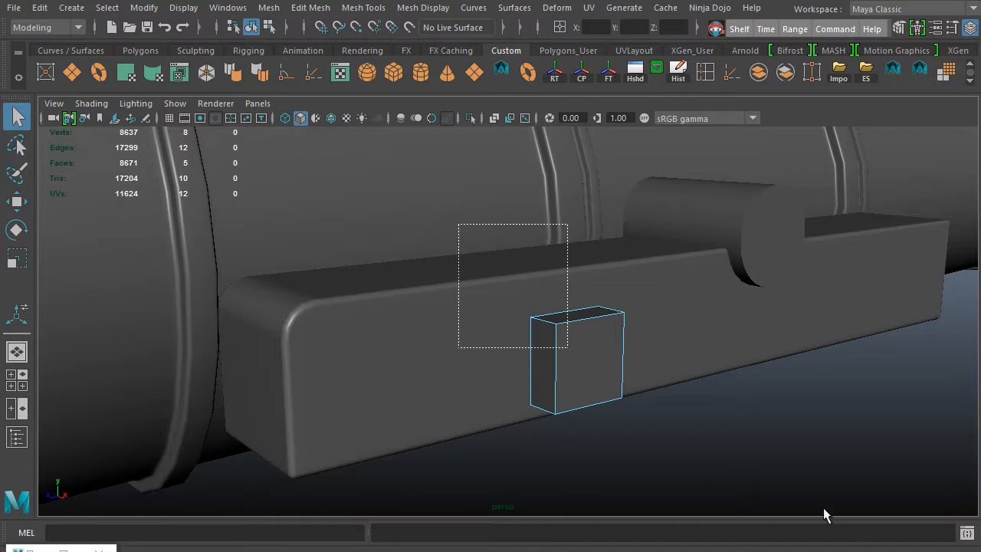
shift+right_drag(697, 311, 810, 311)
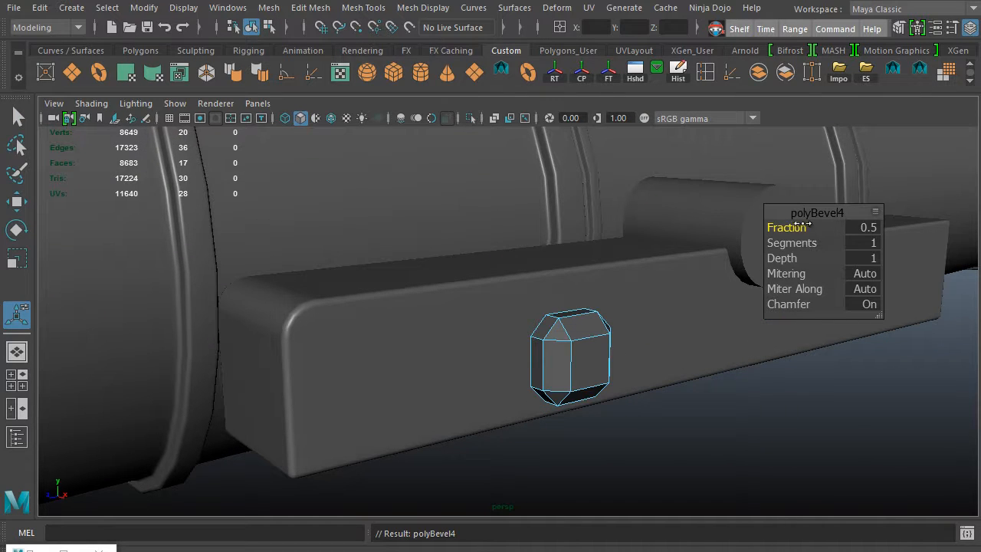
drag(793, 228, 794, 228)
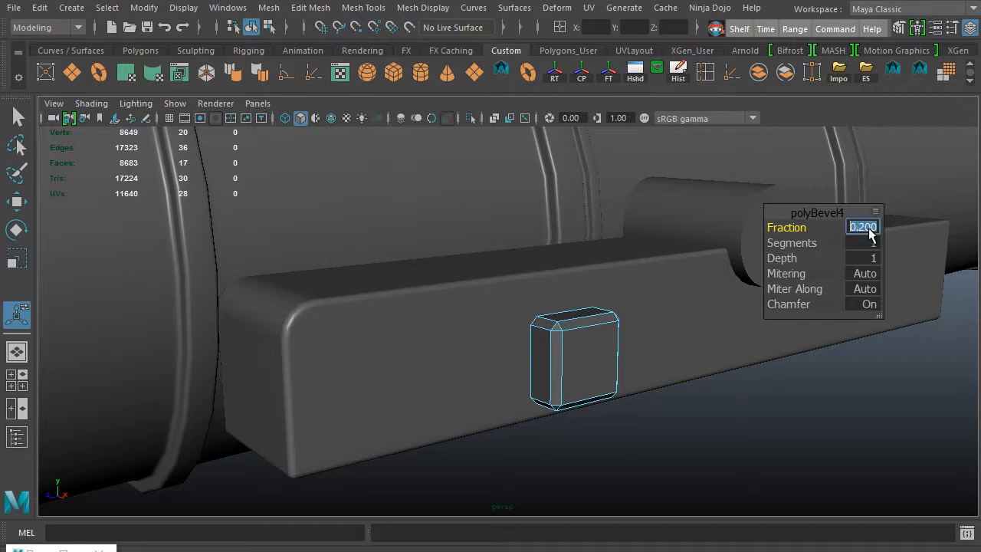
key(Return)
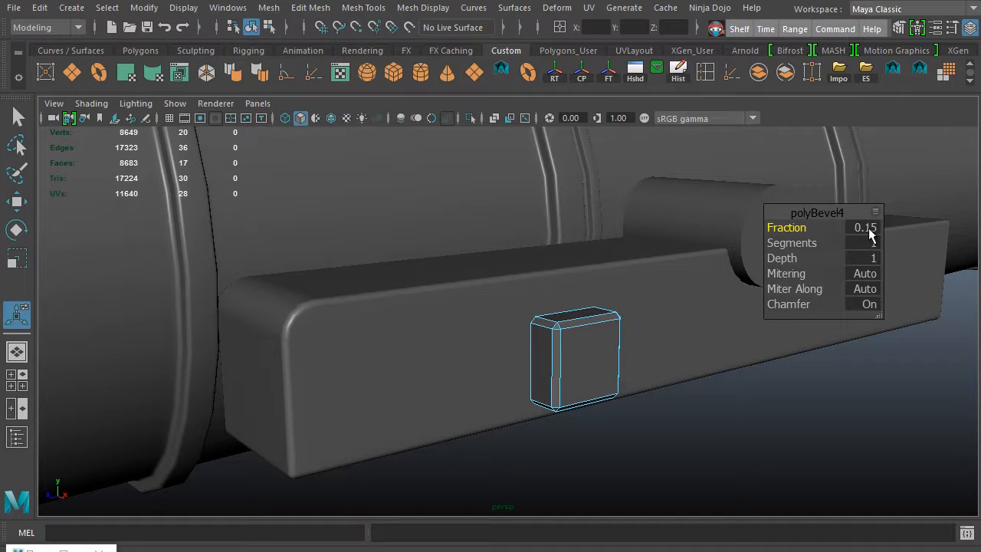
drag(800, 242, 813, 243)
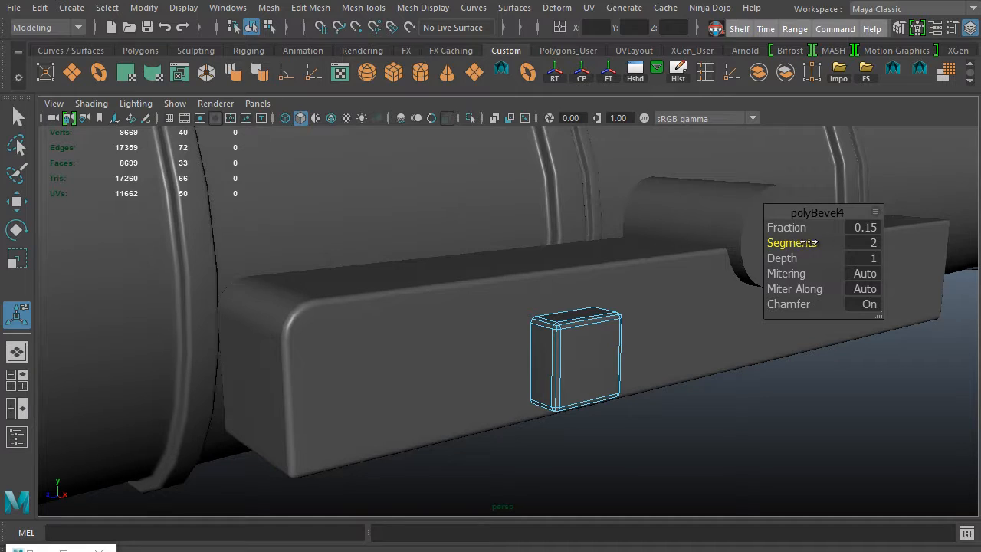
click(633, 467)
alt+drag(659, 421, 605, 414)
alt+right_drag(605, 414, 655, 426)
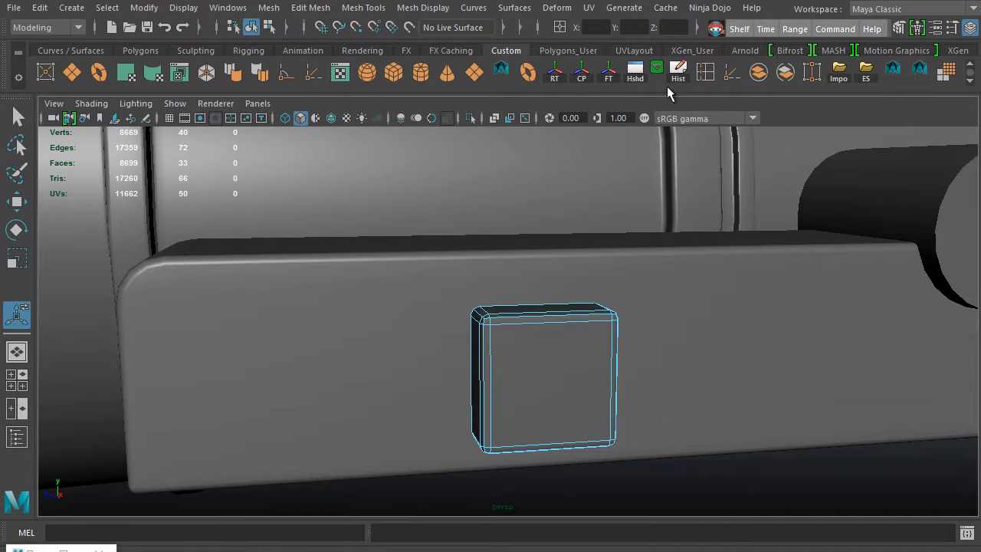
Insert support edge loops close to all the edges of the small plate's front and side faces
click(705, 72)
ctrl+click(506, 328)
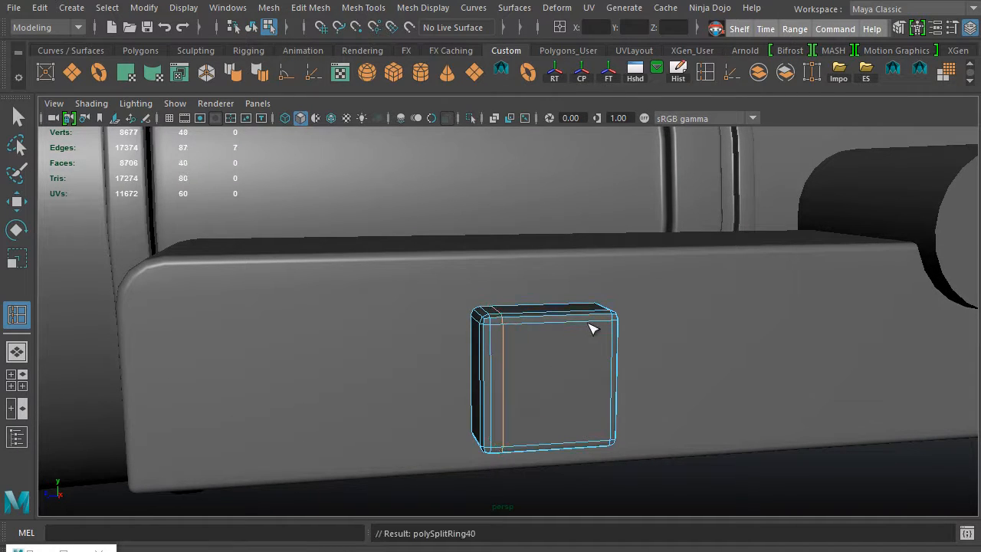
ctrl+click(605, 325)
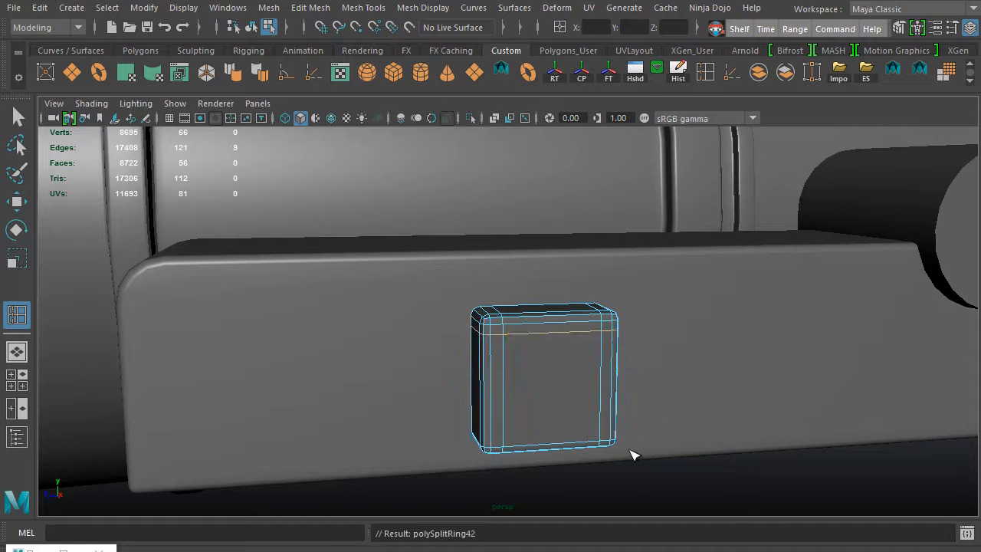
ctrl+click(599, 427)
alt+drag(598, 423, 673, 360)
key(3)
key(1)
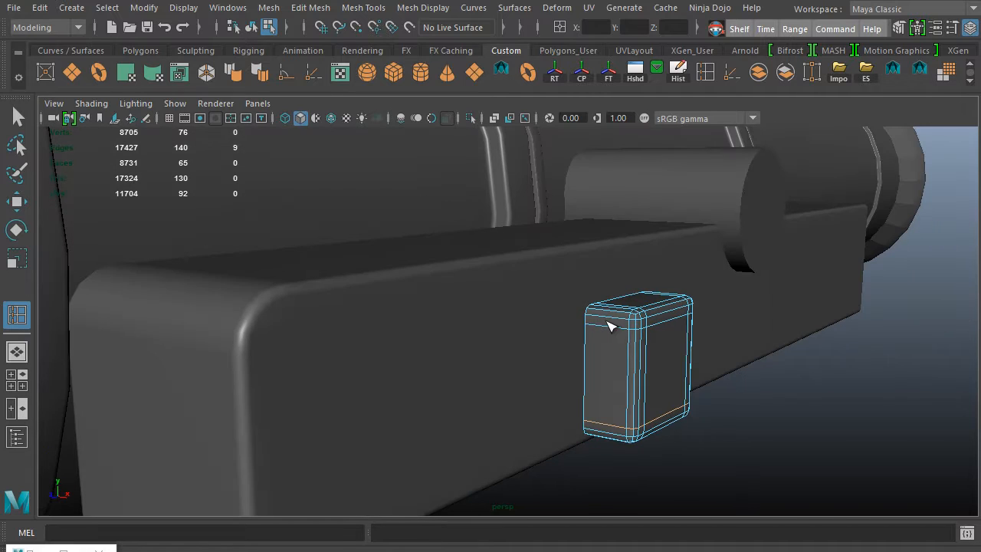
ctrl+click(599, 328)
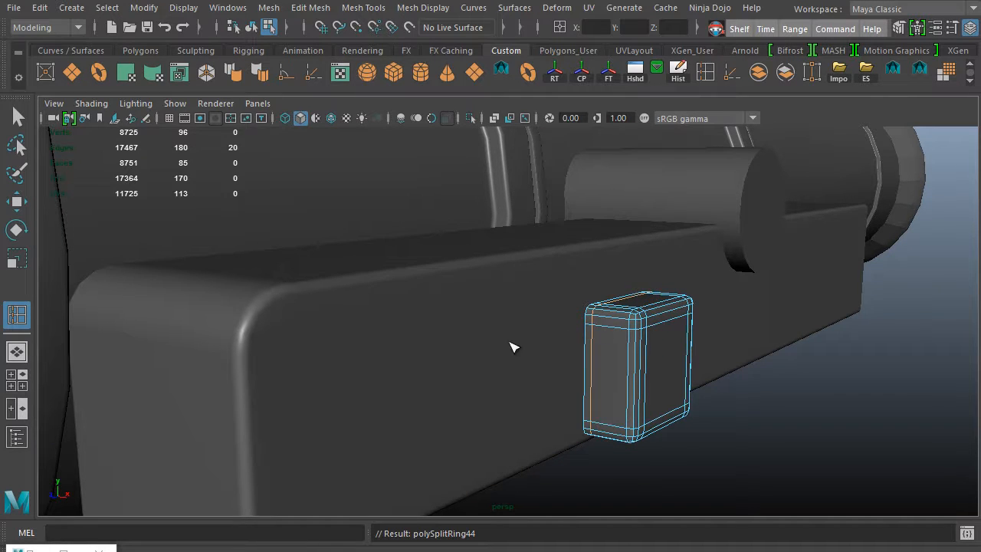
Return the small plate to object mode, display it with smooth preview, and deselect it
alt+drag(511, 344, 586, 348)
key(w)
right_drag(585, 348, 650, 113)
key(3)
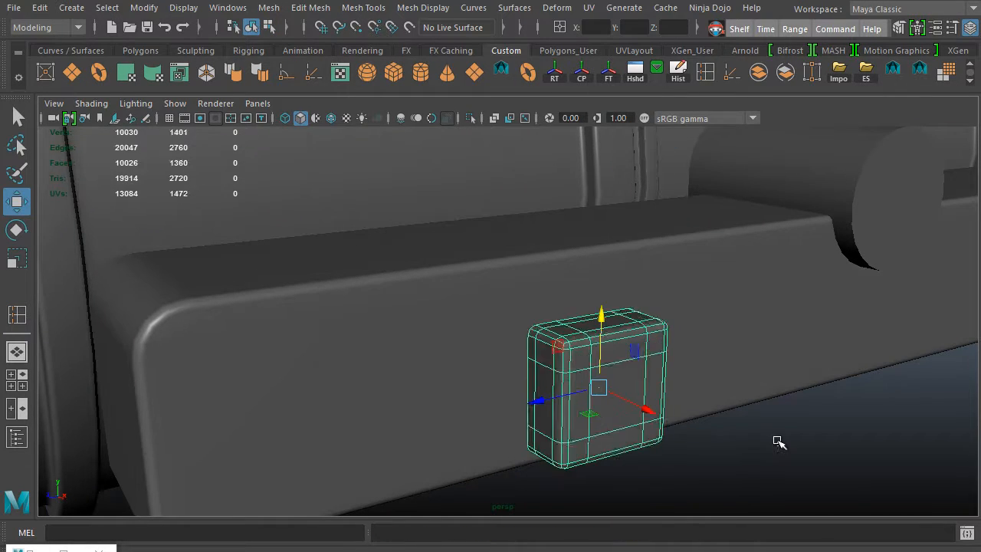
click(773, 438)
Compare the barrel, side block and small plate with the cannon in the reference image from several angles
alt+drag(740, 434, 509, 343)
key(q)
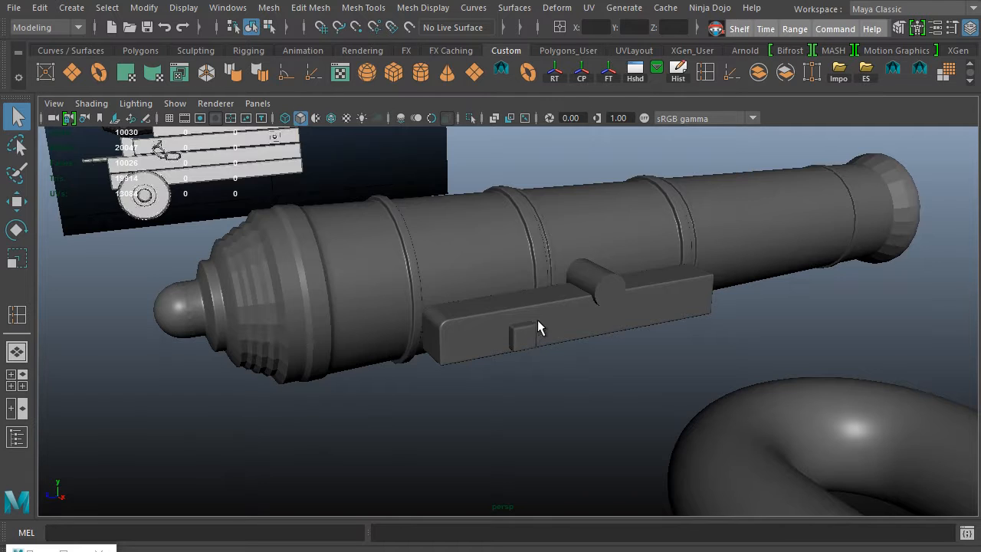
alt+middle_drag(537, 320, 583, 403)
alt+drag(603, 417, 613, 436)
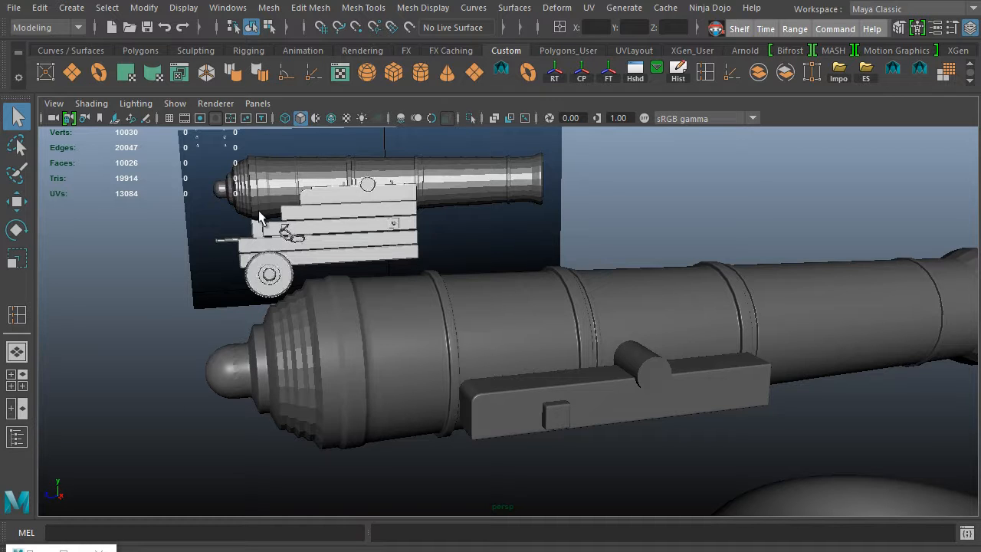
alt+drag(333, 353, 435, 180)
alt+drag(457, 268, 434, 270)
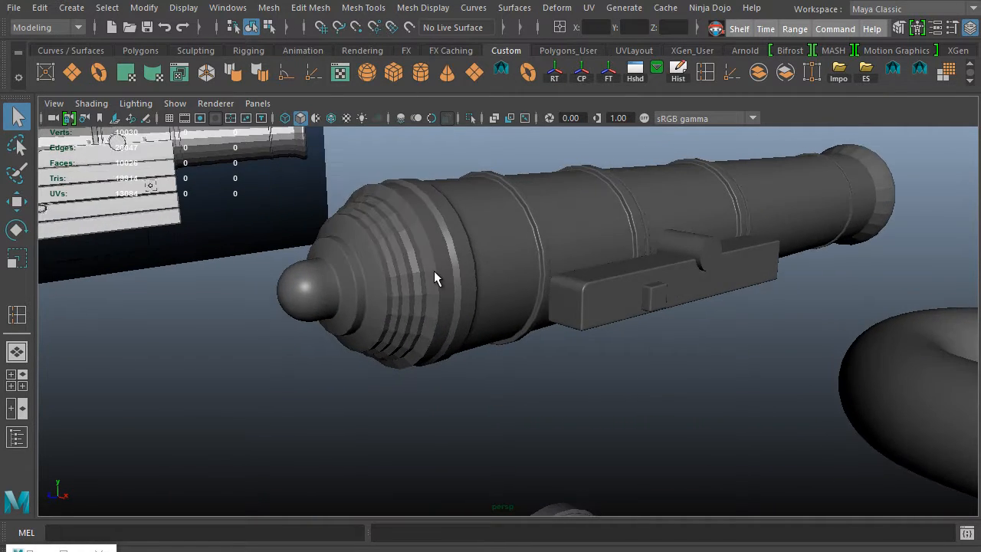
click(434, 270)
right_drag(348, 272, 449, 121)
key(e)
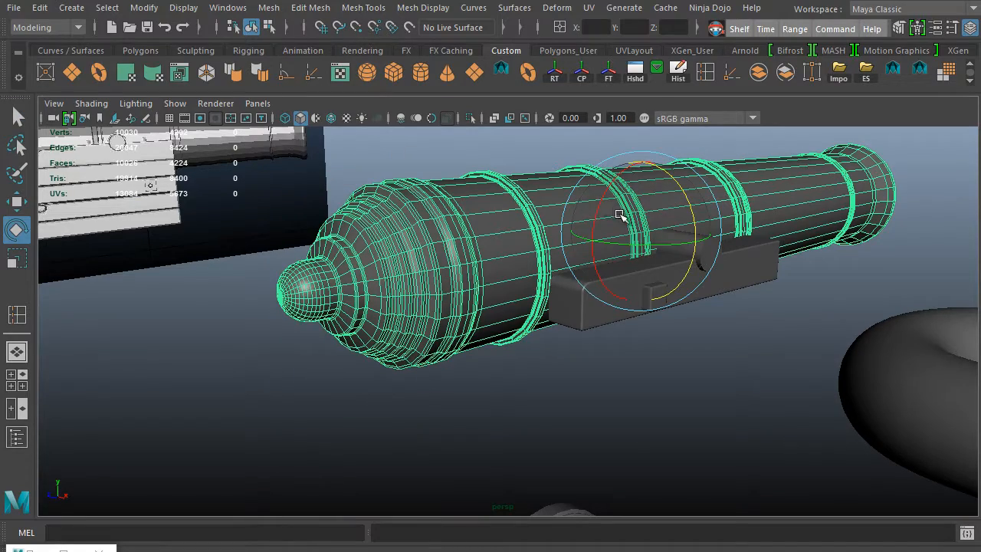
mouse_move(603, 212)
alt+mouse_down()
mouse_move(615, 193)
mouse_move(613, 213)
alt+mouse_up()
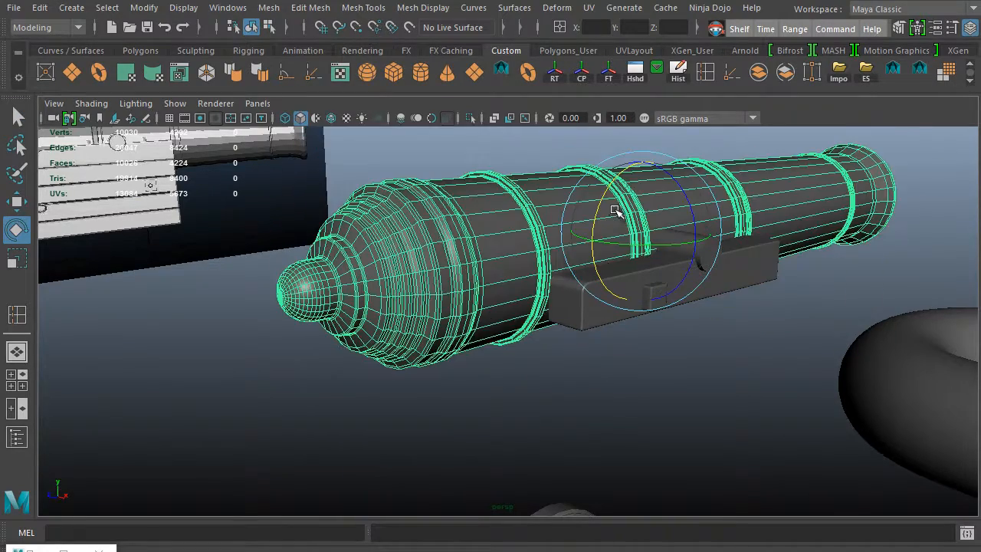
alt+drag(244, 267, 350, 230)
click(455, 376)
key(q)
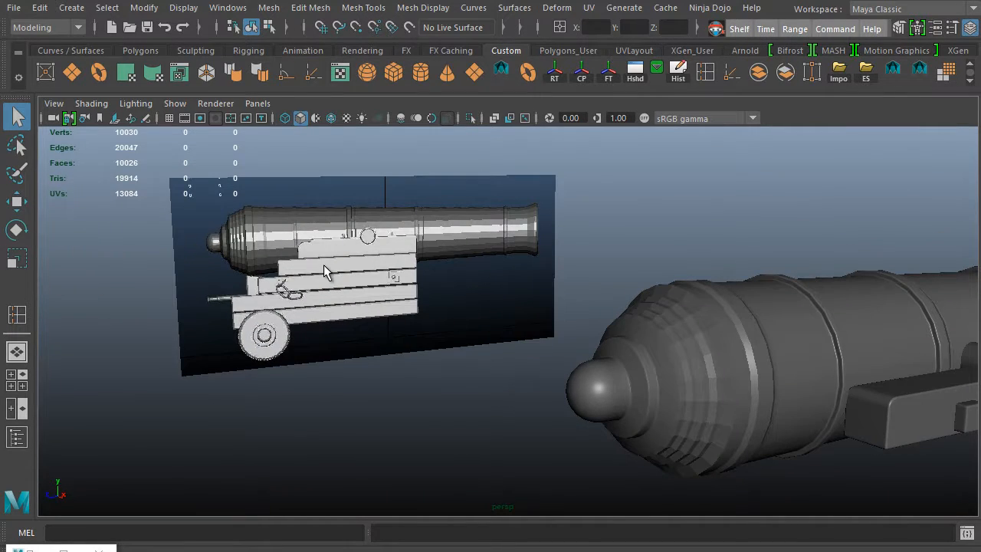
Create a polygon cube, lower it below the barrel, and stretch it along Z into a long box
click(324, 315)
alt+drag(357, 320, 611, 236)
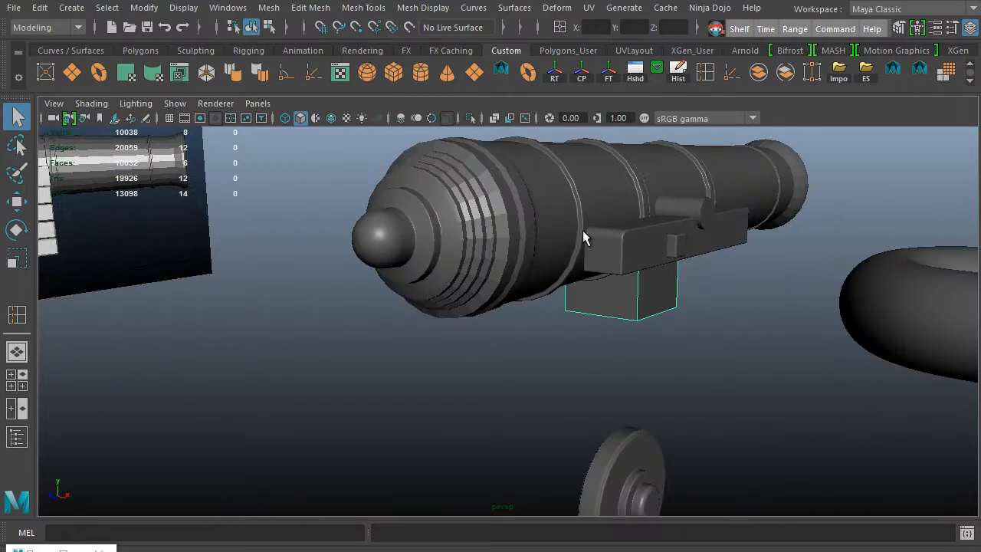
key(w)
drag(624, 228, 631, 345)
key(r)
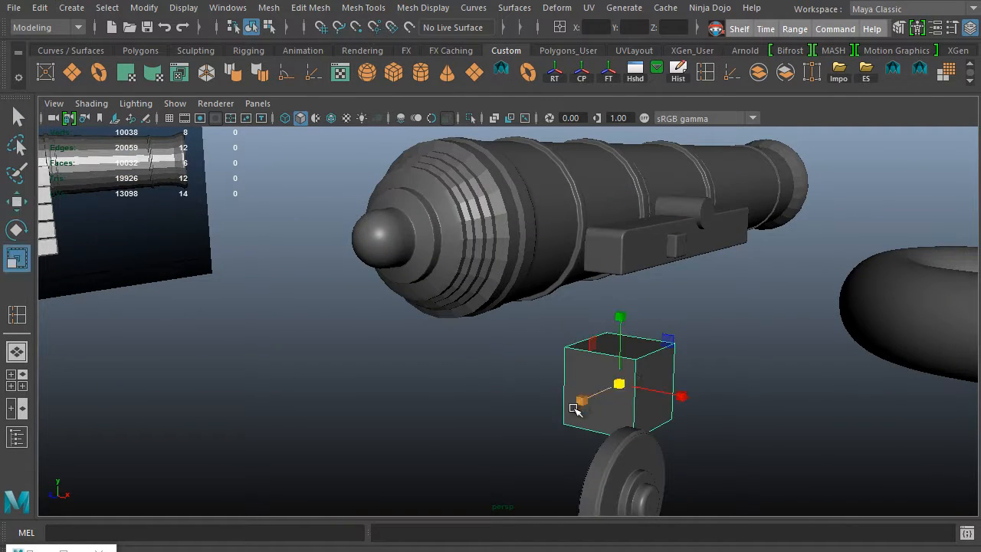
drag(576, 403, 276, 519)
Position the long box directly beneath the side block, shifting it along X to line up with the block's outer side
alt+drag(532, 376, 574, 187)
key(w)
drag(605, 253, 596, 370)
alt+drag(674, 270, 734, 269)
alt+middle_drag(734, 269, 601, 272)
alt+right_drag(602, 272, 721, 375)
drag(619, 250, 538, 263)
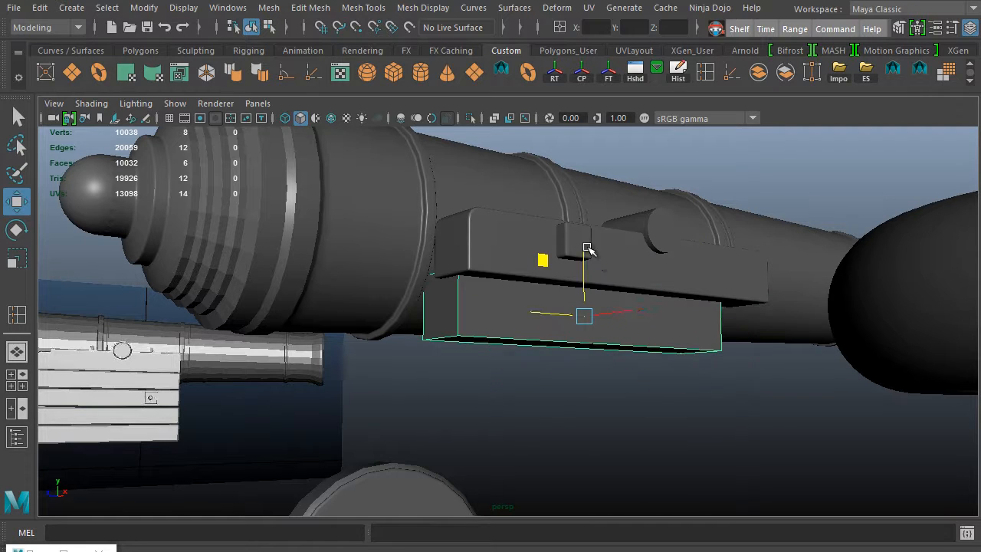
drag(635, 311, 653, 309)
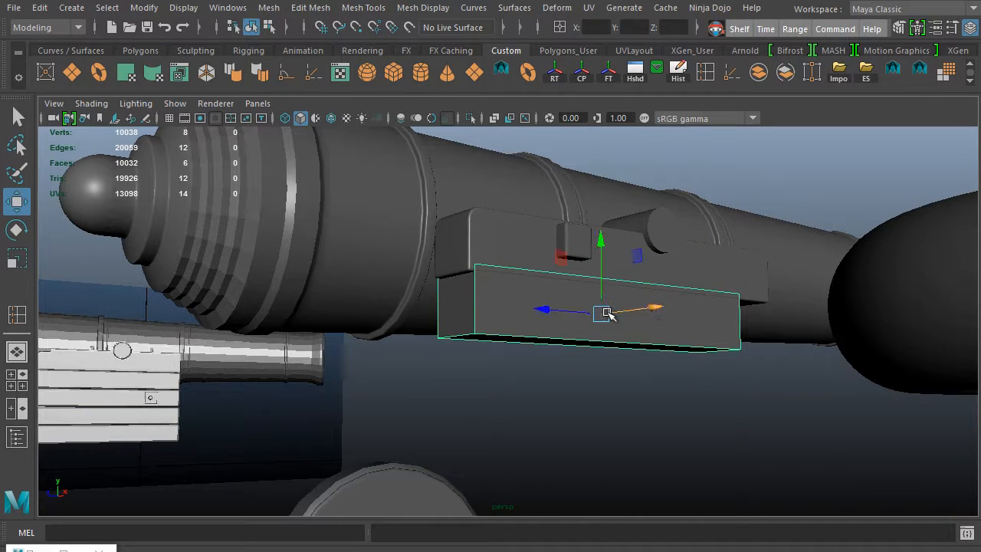
Snap the long box's rear vertices to the side block's rear end and extend its front vertices past the block
right_drag(526, 278, 332, 177)
drag(332, 177, 509, 360)
key(v)
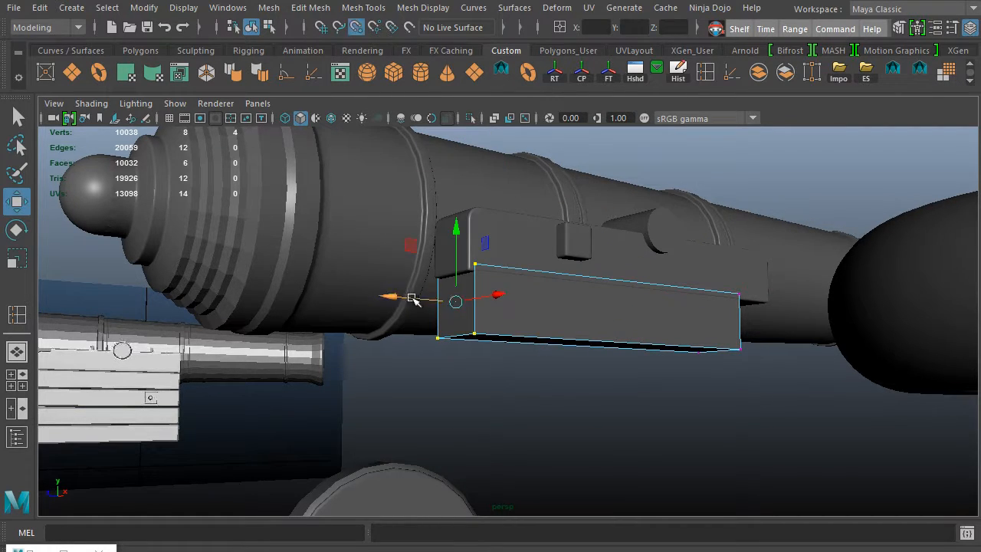
drag(410, 297, 450, 278)
drag(651, 225, 904, 442)
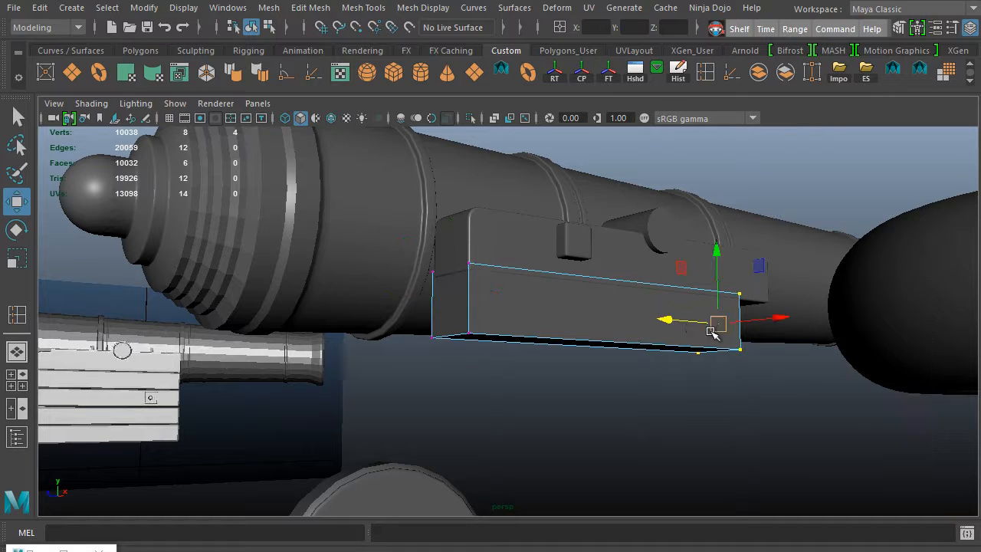
key(v)
drag(670, 320, 820, 336)
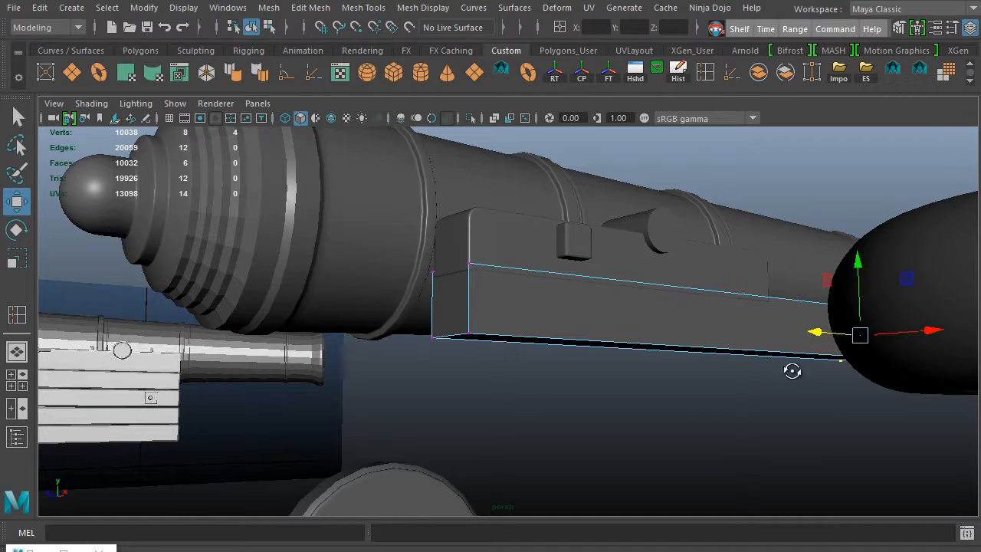
Move the long box clear of the side block, centre its pivot, and freeze its transformations
alt+drag(793, 371, 814, 397)
drag(784, 198, 789, 196)
right_drag(724, 227, 797, 117)
alt+drag(582, 149, 605, 144)
click(580, 79)
click(613, 78)
Insert a lengthwise edge loop around the long box near its bottom edge
alt+drag(556, 259, 724, 322)
scroll(578, 494, up, 1)
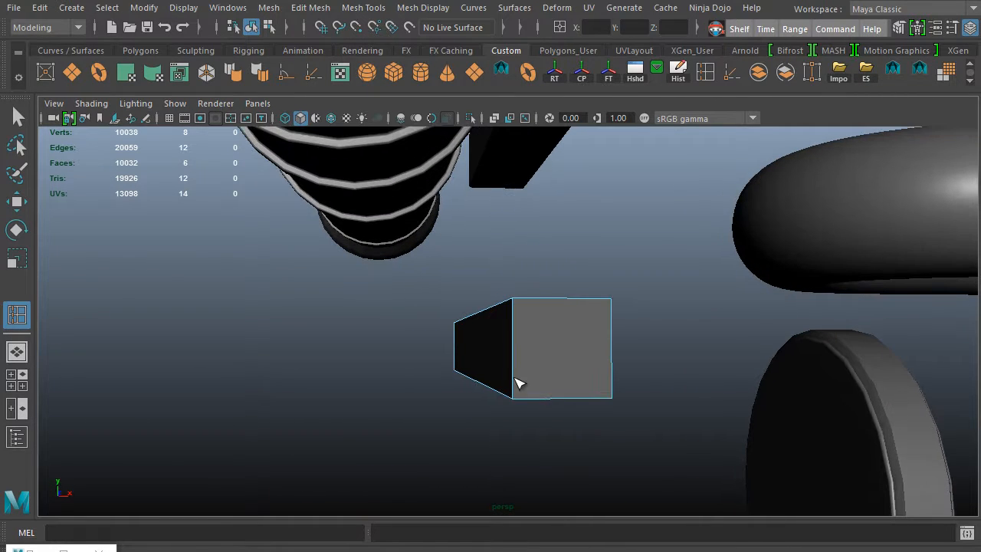
click(515, 375)
Extrude the box's narrow lower inner face inwards into a thin slab under the barrel and delete its end face
right_drag(514, 375, 517, 184)
key(w)
shift+right_click(503, 386)
shift+right_drag(503, 386, 501, 291)
alt+drag(501, 291, 491, 357)
drag(556, 292, 429, 381)
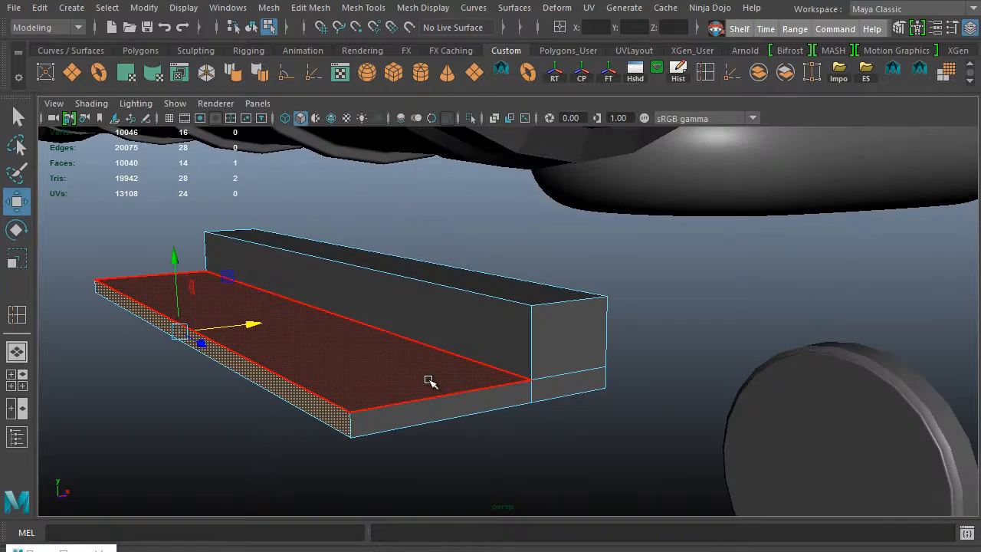
key(Delete)
Centre the pivot of the L-shaped half of the carriage base and freeze its transformations
right_drag(471, 138, 554, 118)
click(584, 70)
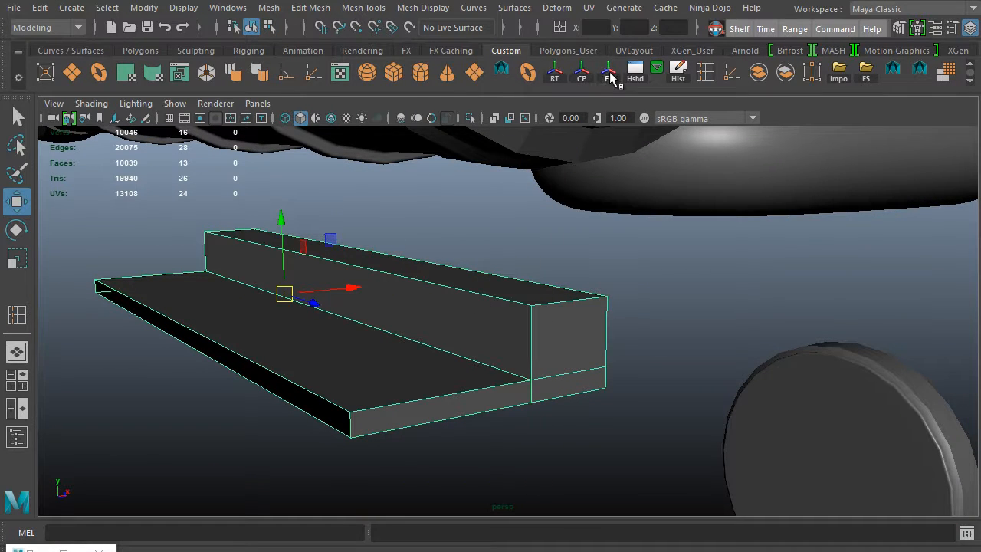
click(611, 78)
Duplicate the L-shaped half and mirror the copy by setting its Scale X to -1
key(ctrl+d)
alt+drag(462, 342, 410, 331)
alt+middle_drag(531, 347, 561, 358)
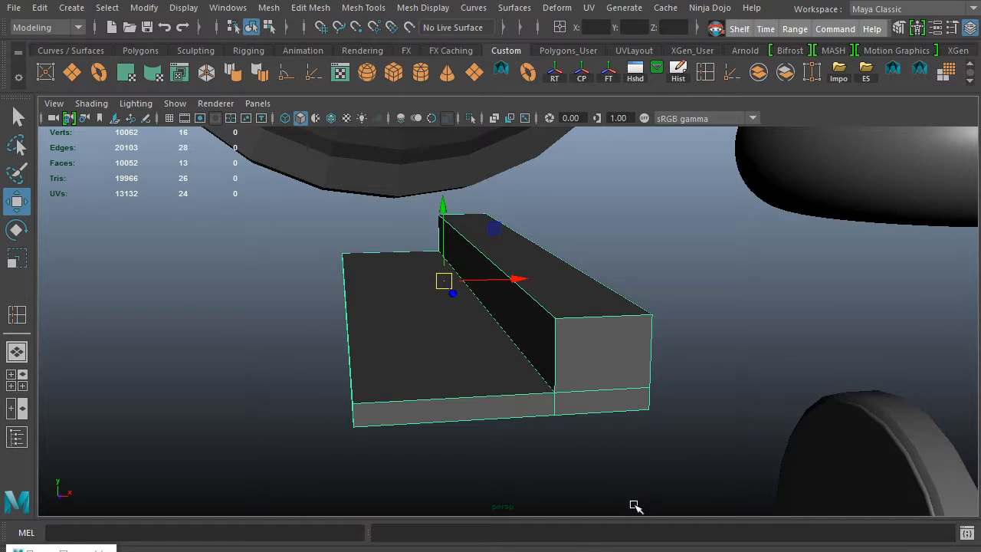
click(30, 548)
click(874, 302)
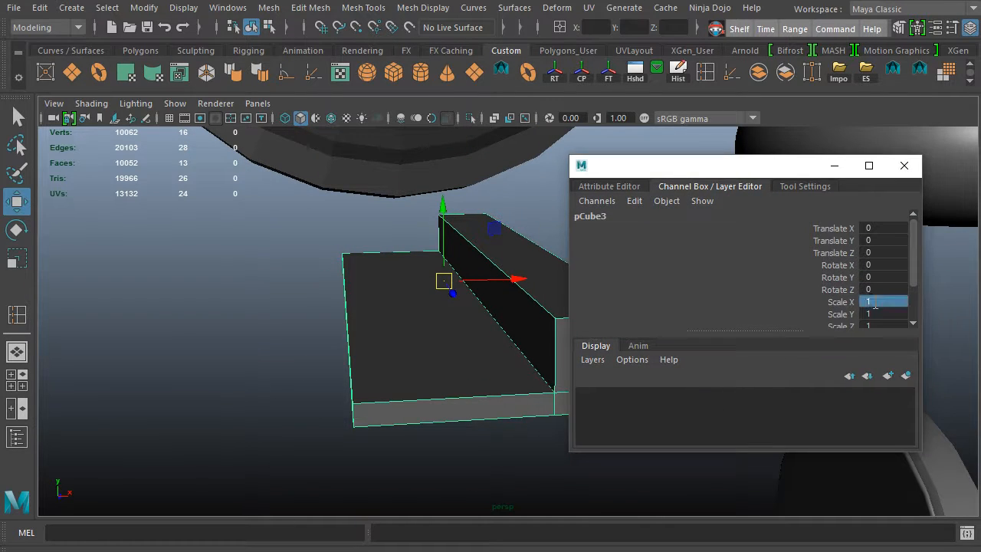
key(Return)
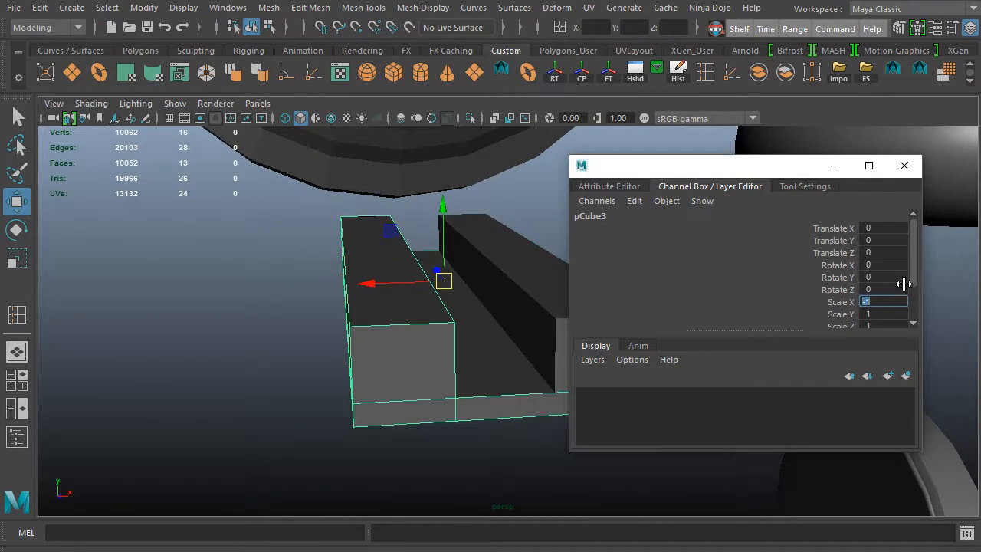
click(834, 166)
Move the mirrored half outwards and snap its open slab edge onto the open edge of the original half
drag(362, 280, 164, 315)
right_drag(287, 293, 194, 212)
key(q)
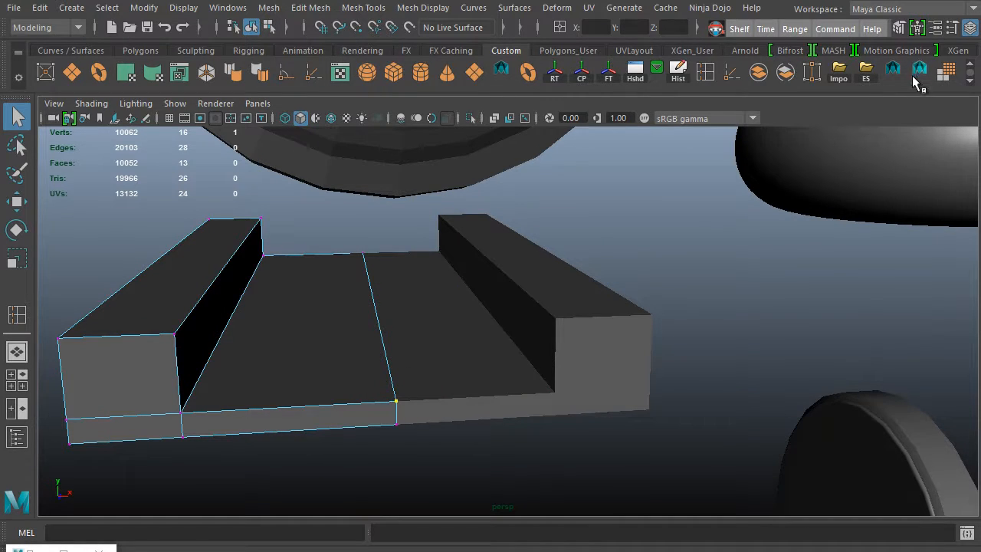
key(w)
click(395, 401)
key(v)
drag(318, 407, 297, 400)
Combine both halves into one mesh and merge its vertices with a Distance Threshold of 0.0001
shift+click(460, 322)
shift+right_drag(461, 322, 415, 484)
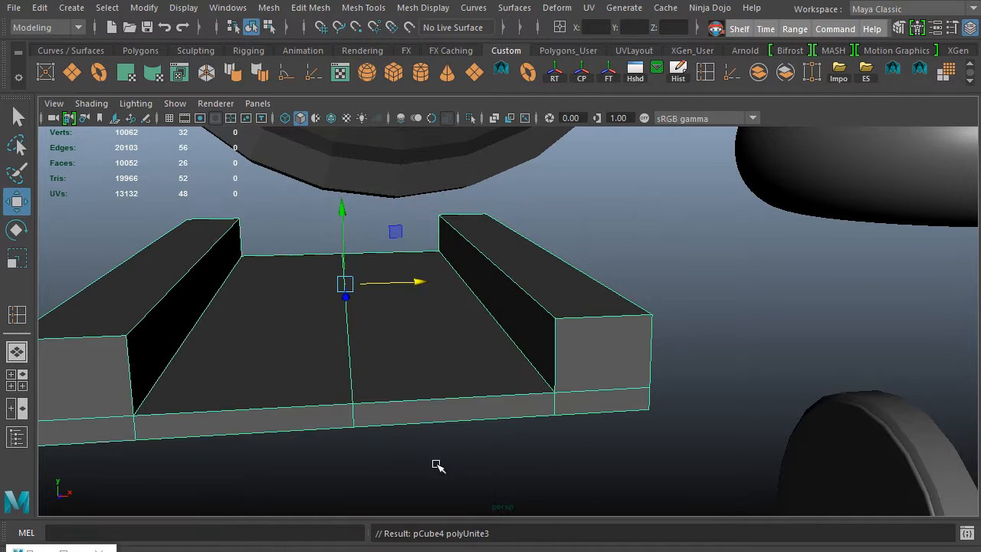
alt+drag(436, 464, 459, 385)
right_drag(447, 379, 349, 142)
alt+right_drag(288, 230, 186, 239)
drag(102, 178, 842, 528)
shift+right_drag(404, 415, 448, 219)
scroll(499, 340, up, 4)
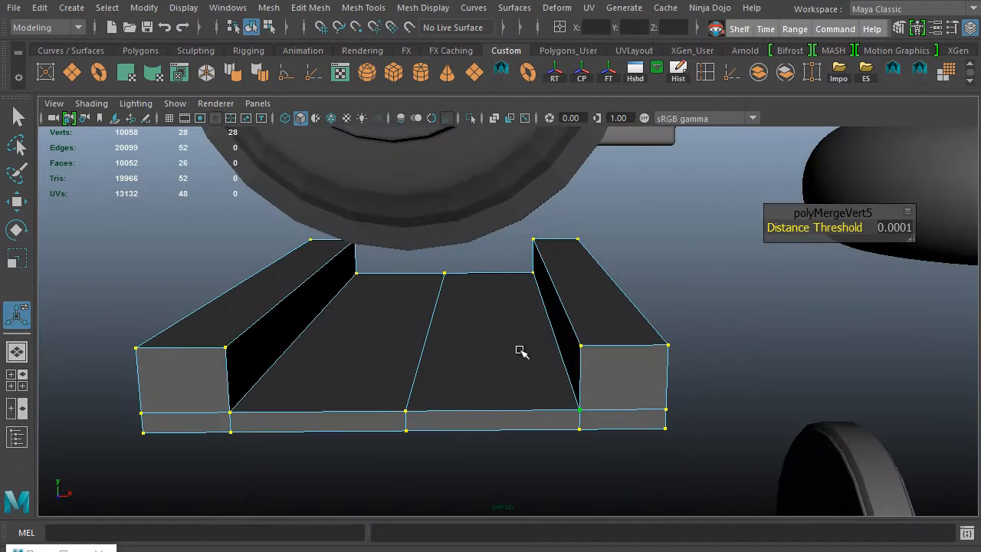
Bevel all edges of the carriage base except the centre seam, with a Fraction of 0.5 and 2 Segments
right_drag(520, 138, 578, 111)
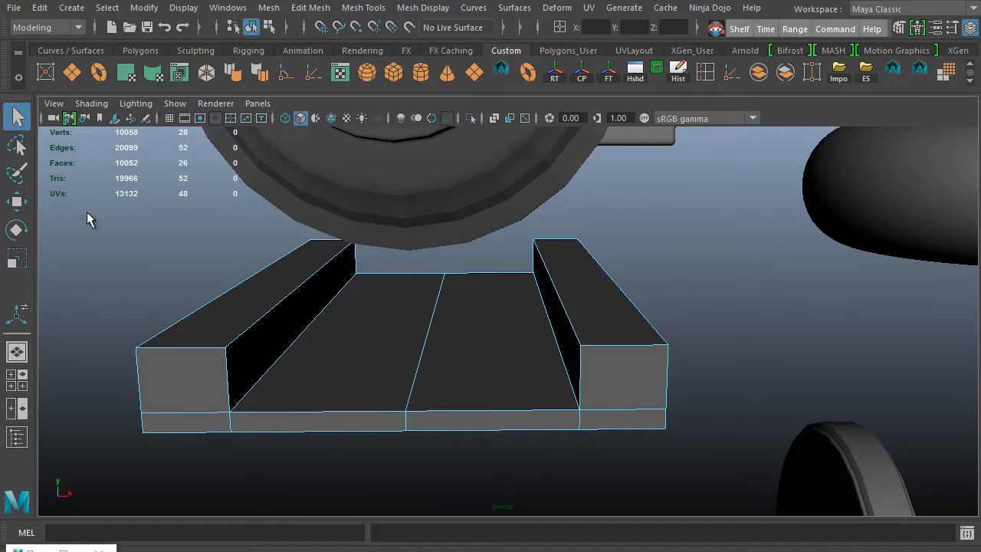
drag(194, 262, 785, 476)
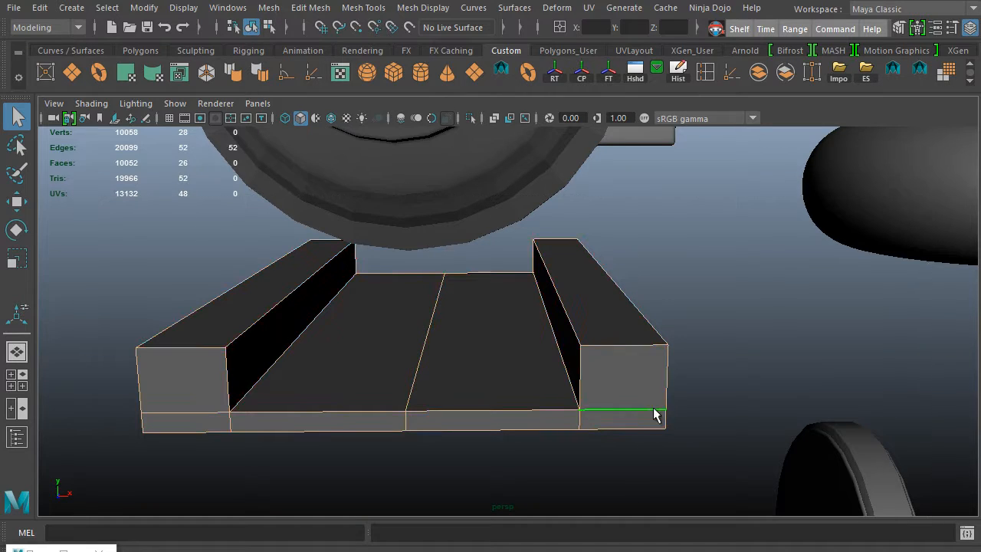
ctrl+double_click(422, 368)
shift+right_drag(705, 364, 789, 311)
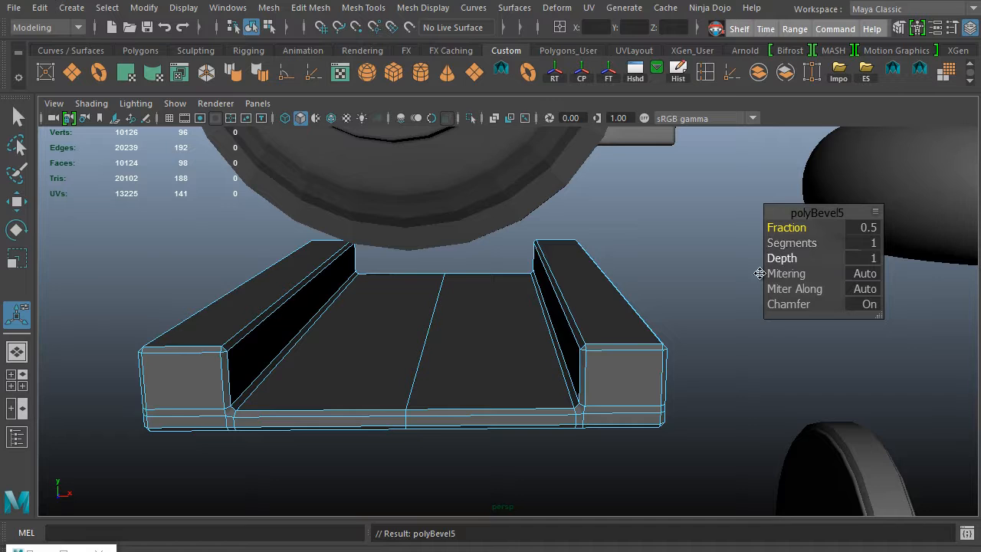
alt+drag(634, 325, 657, 324)
alt+right_drag(657, 324, 739, 348)
click(806, 245)
drag(805, 244, 809, 245)
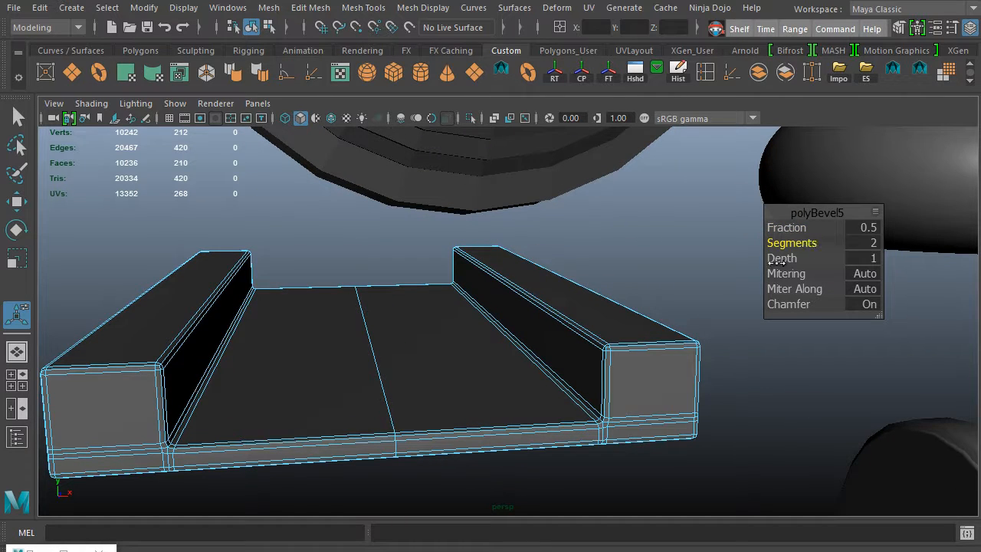
Insert a support edge loop across the carriage base close to each of its two ends
right_drag(610, 343, 606, 308)
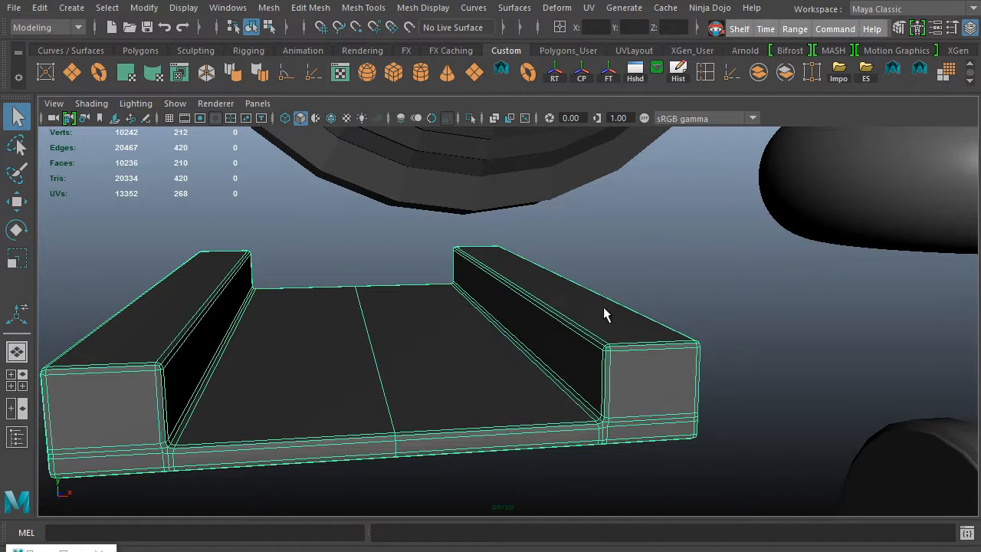
key(3)
key(1)
alt+drag(680, 371, 645, 374)
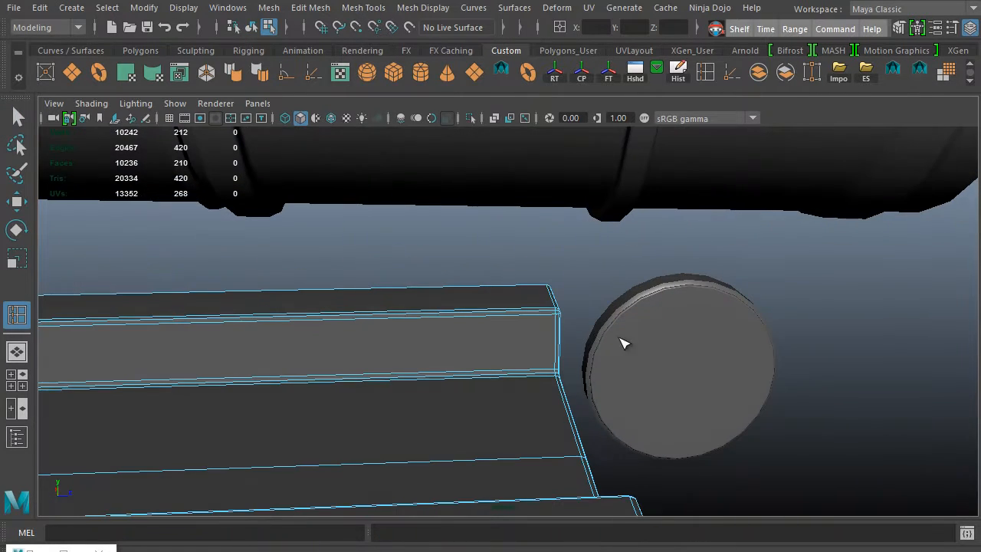
click(545, 313)
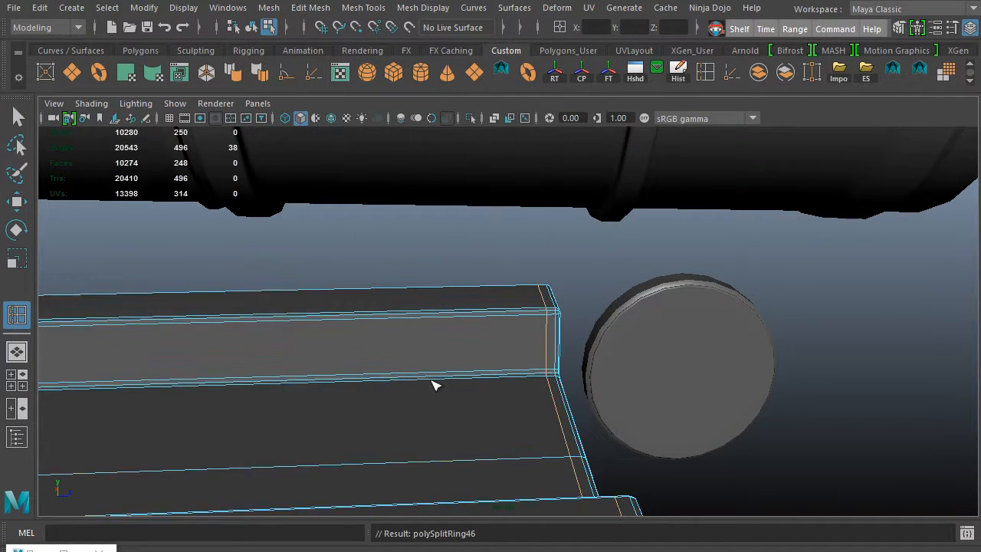
alt+drag(434, 385, 337, 322)
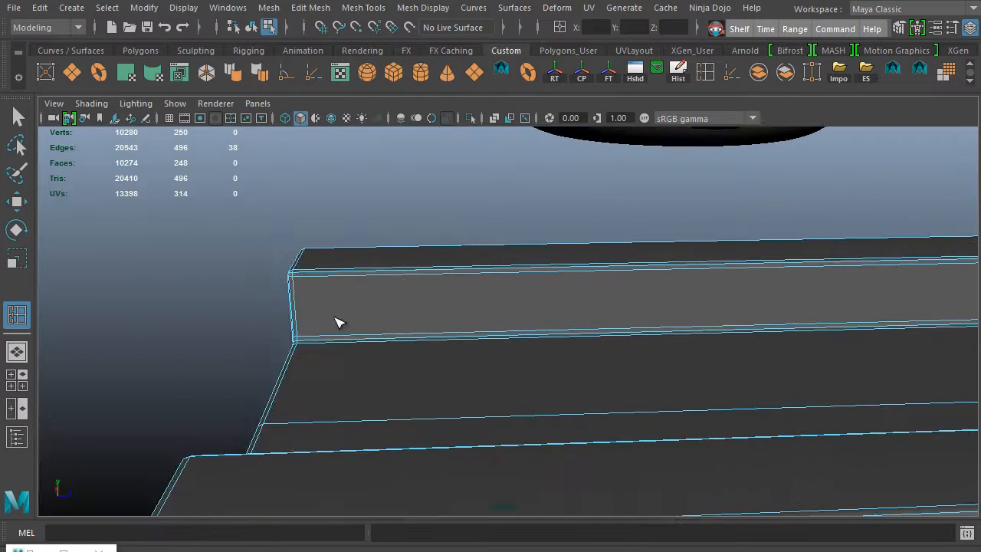
click(303, 274)
Insert horizontal support edge loops near the upper edge and low on the walls of one side rail
alt+drag(303, 275, 391, 288)
click(584, 403)
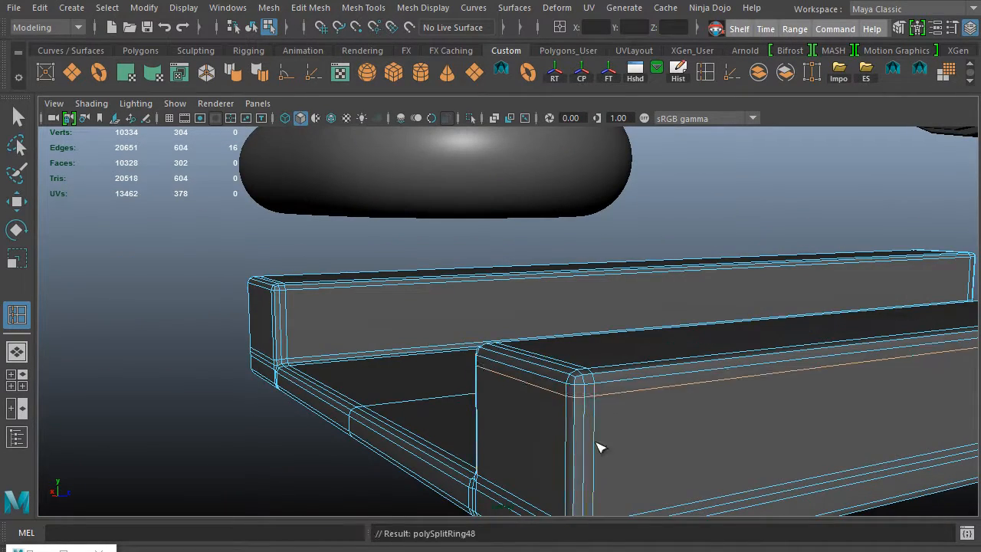
alt+drag(598, 447, 606, 385)
click(597, 339)
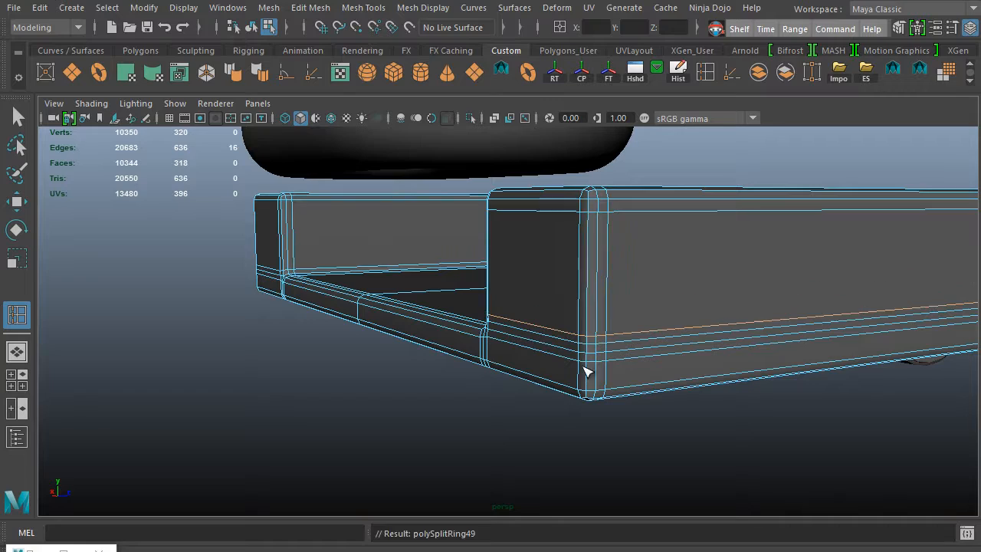
Insert an edge loop around the base slab at mid-thickness and another low on the opposite side rail
click(589, 375)
click(590, 377)
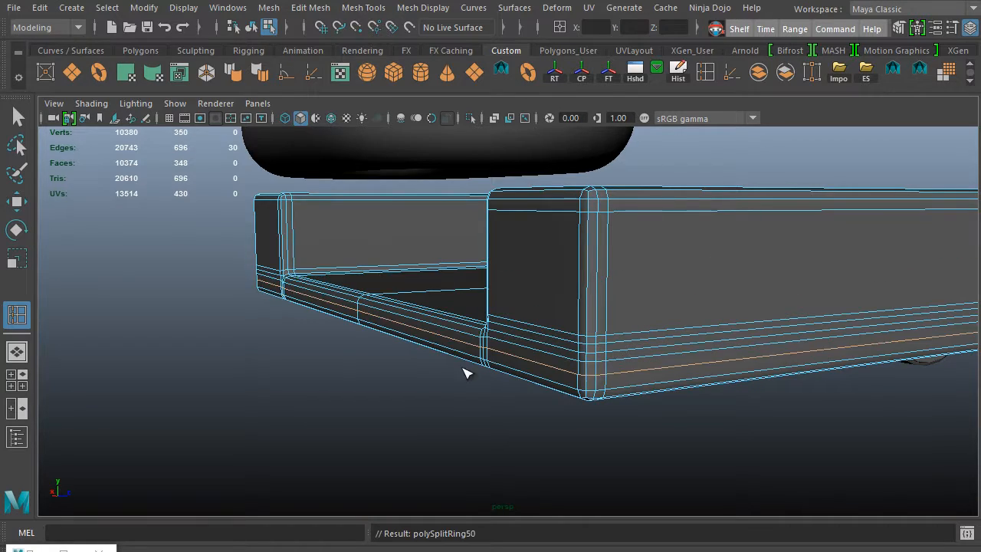
alt+drag(465, 372, 422, 331)
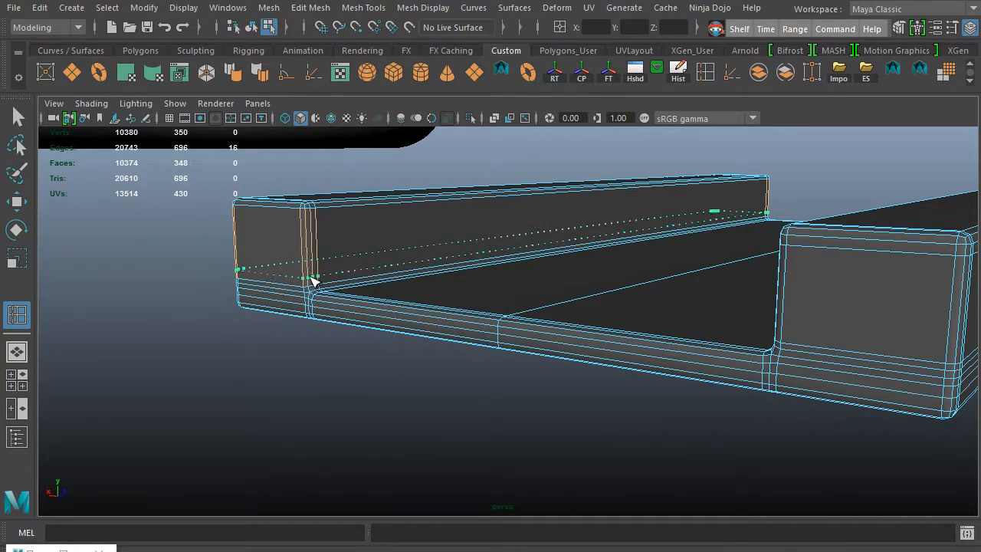
click(313, 282)
alt+drag(313, 282, 528, 273)
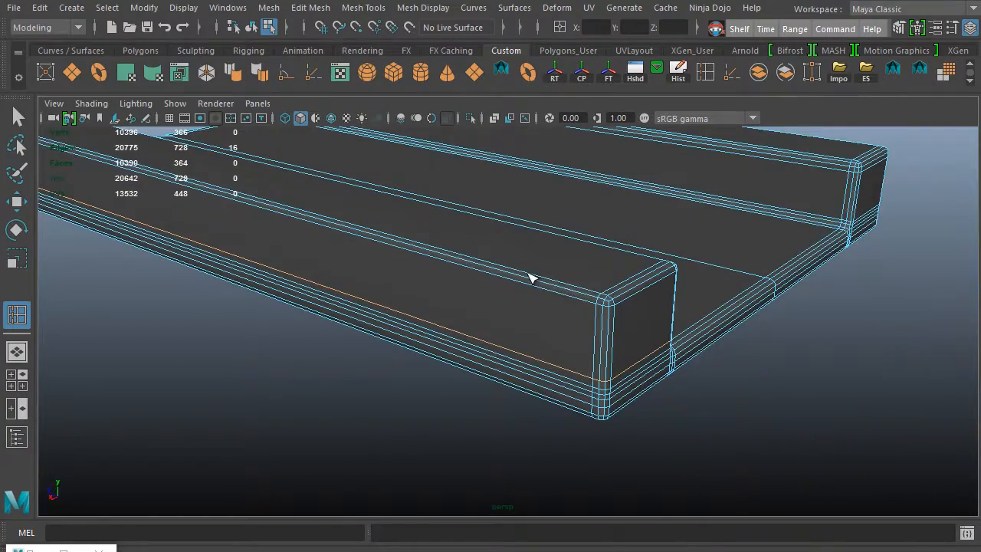
Preview the carriage base smoothed in object mode, and return it to the unsmoothed display
key(3)
right_drag(528, 267, 608, 108)
click(791, 364)
alt+drag(812, 385, 646, 336)
key(w)
click(646, 336)
key(1)
Move the carriage base lengthwise along Z until it sits clear behind the cannon's rear end
alt+drag(696, 389, 582, 333)
alt+right_drag(583, 333, 358, 245)
alt+middle_drag(460, 269, 568, 274)
click(576, 252)
alt+drag(573, 255, 511, 277)
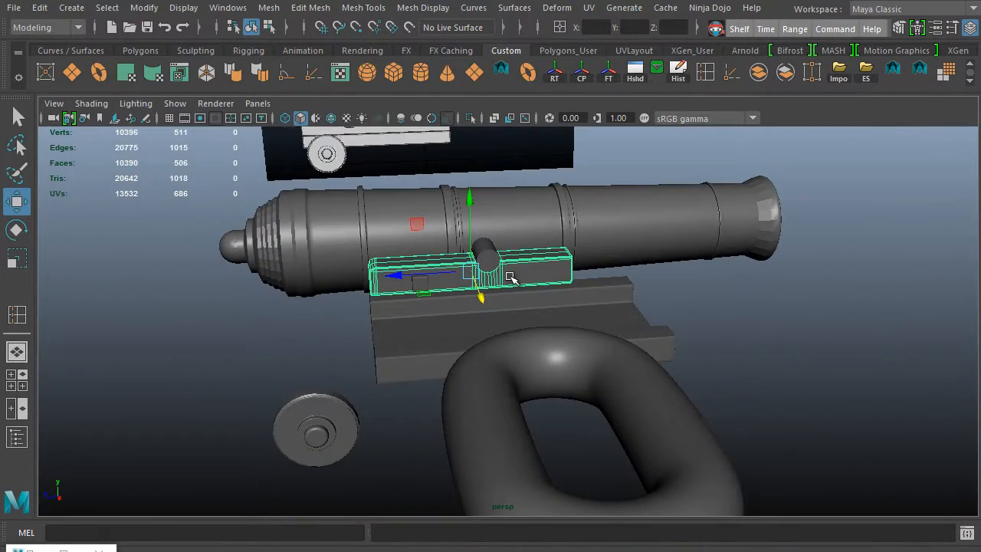
click(428, 349)
alt+drag(402, 315, 499, 324)
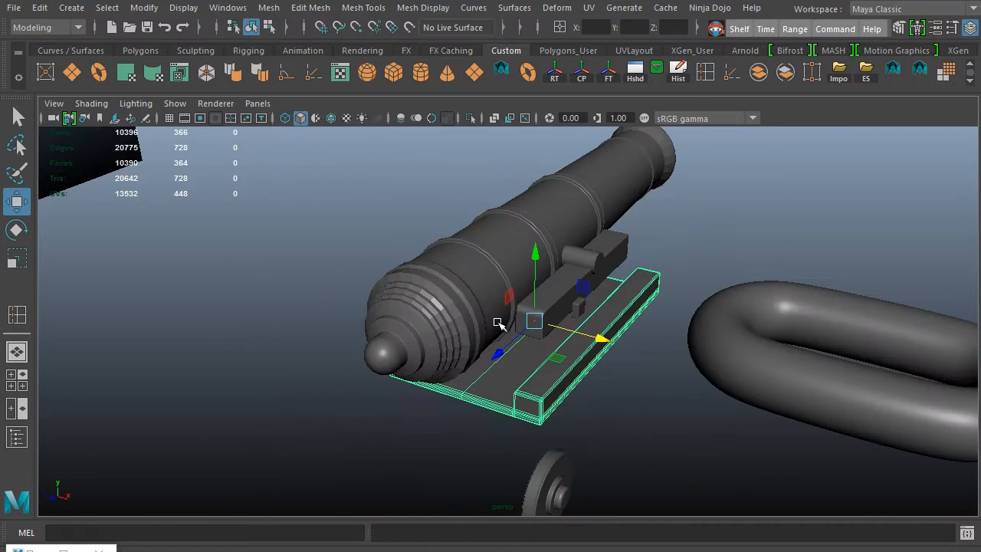
alt+drag(473, 357, 245, 429)
alt+middle_drag(276, 445, 557, 321)
drag(557, 321, 380, 350)
alt+drag(469, 375, 434, 330)
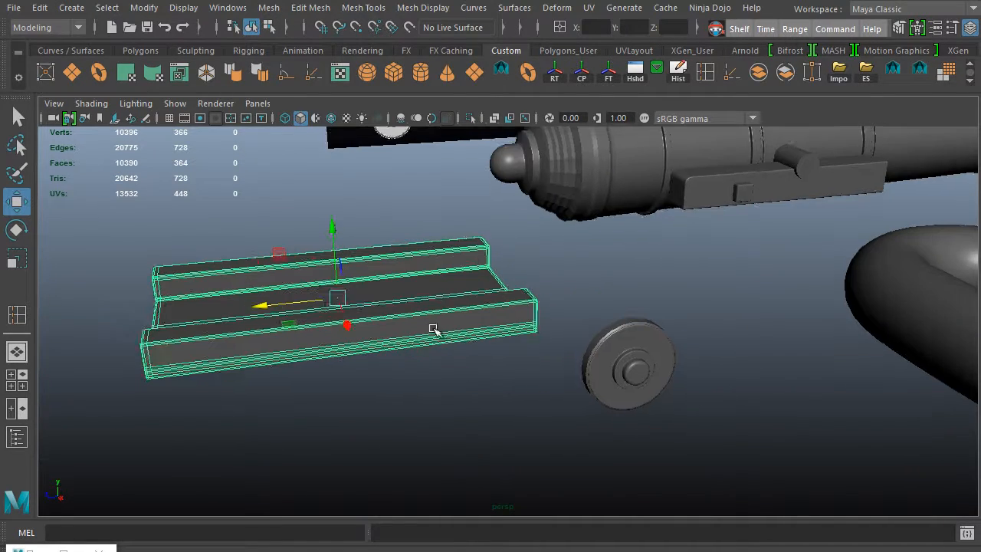
Examine the edge layout of the carriage base from several sides and against the reference image
key(f)
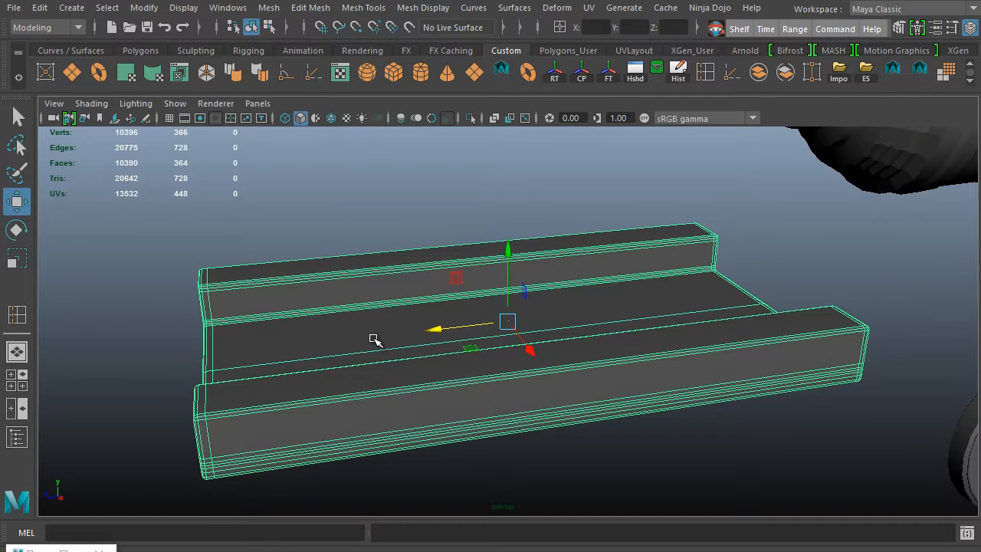
alt+drag(313, 341, 340, 335)
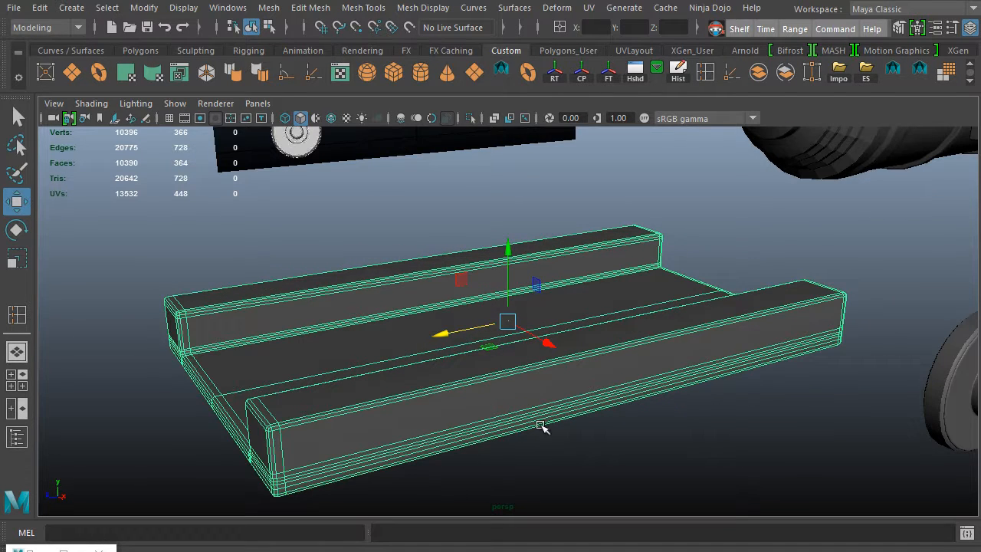
alt+drag(539, 422, 387, 333)
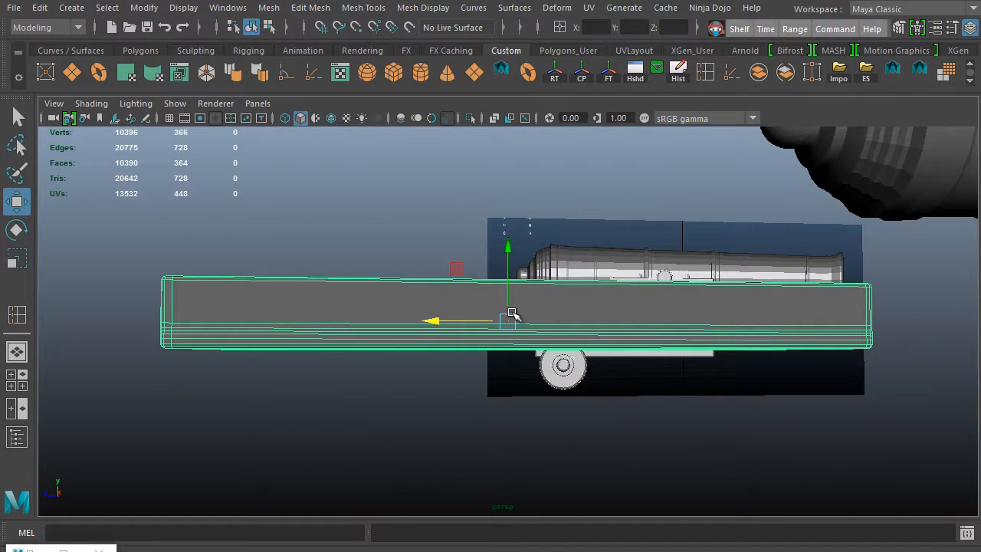
alt+drag(169, 386, 516, 371)
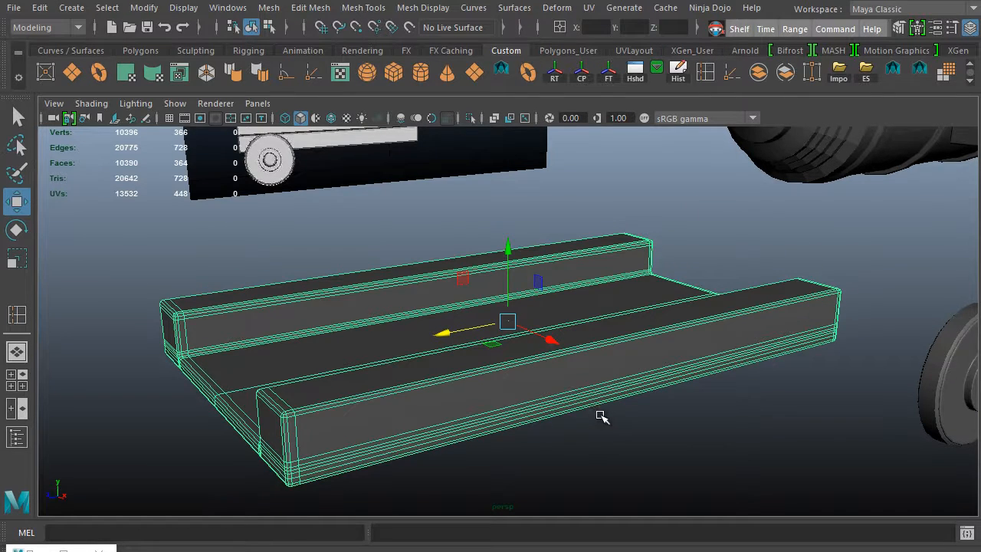
alt+drag(602, 416, 567, 423)
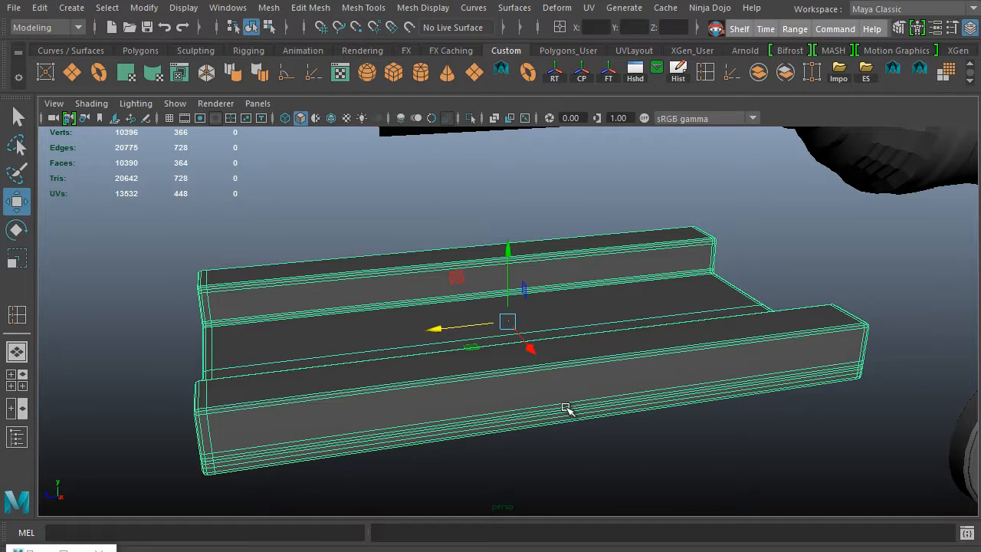
alt+drag(565, 409, 497, 397)
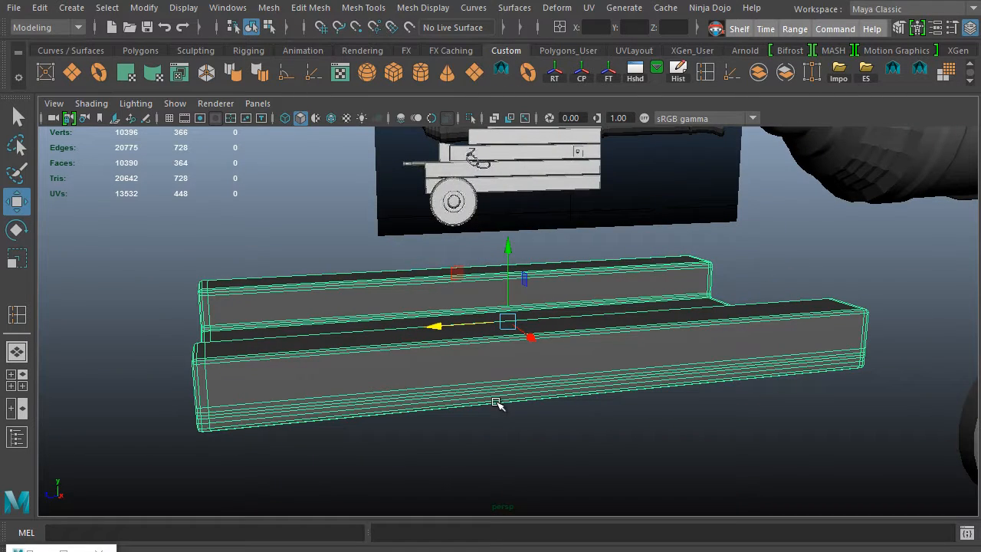
alt+drag(469, 364, 498, 294)
Set the Insert Edge Loop Tool to Multiple edge loops with 10 loops and insert them evenly across the base's length
click(707, 73)
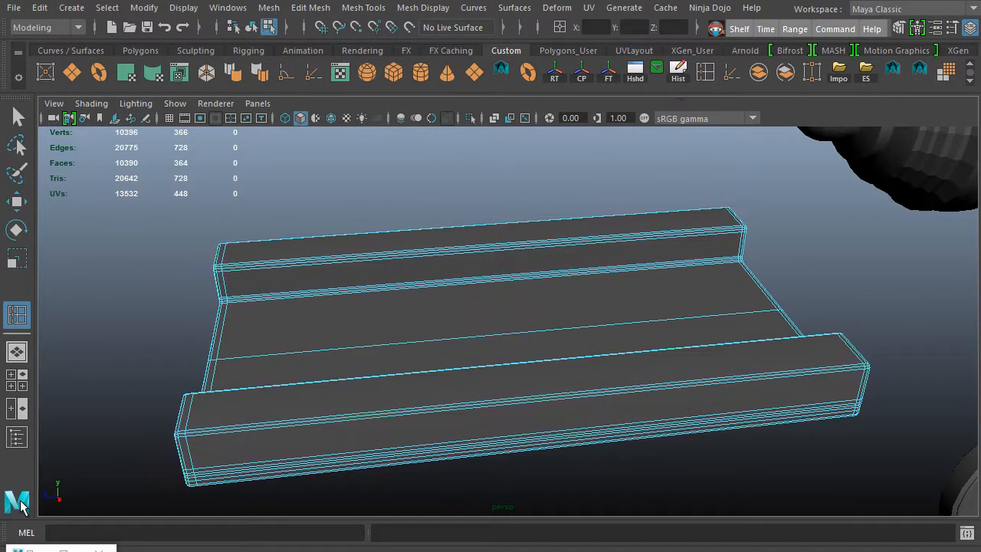
click(28, 549)
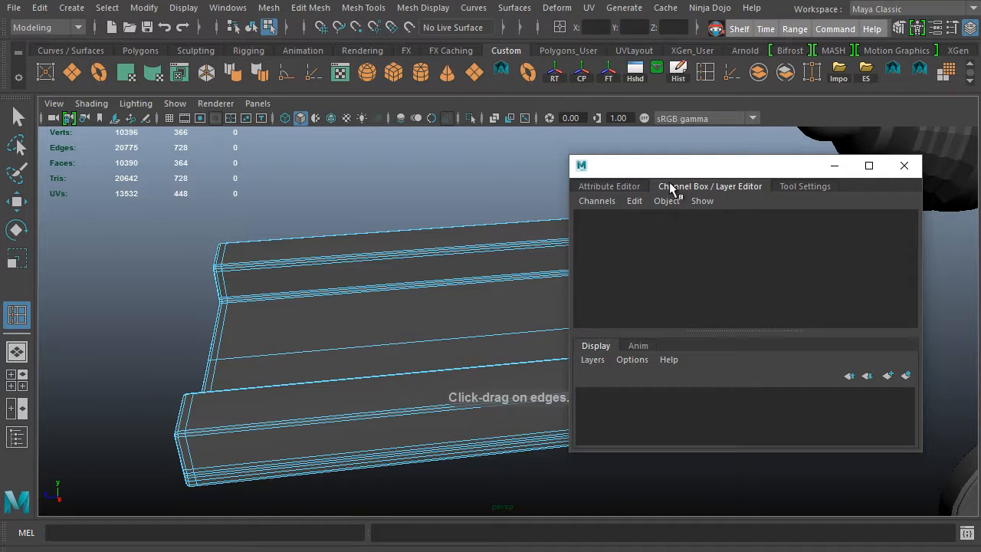
click(801, 186)
click(686, 312)
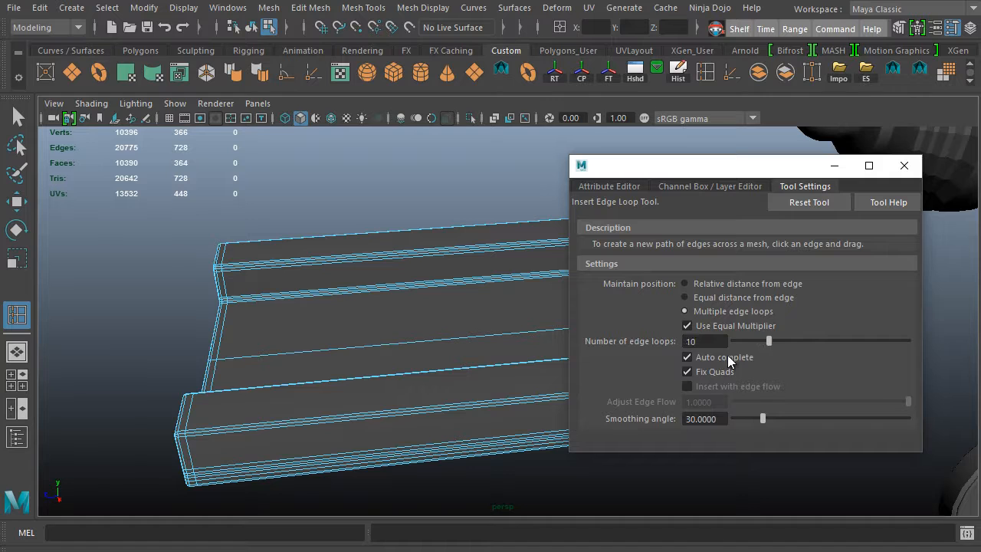
click(480, 410)
alt+drag(484, 393, 415, 351)
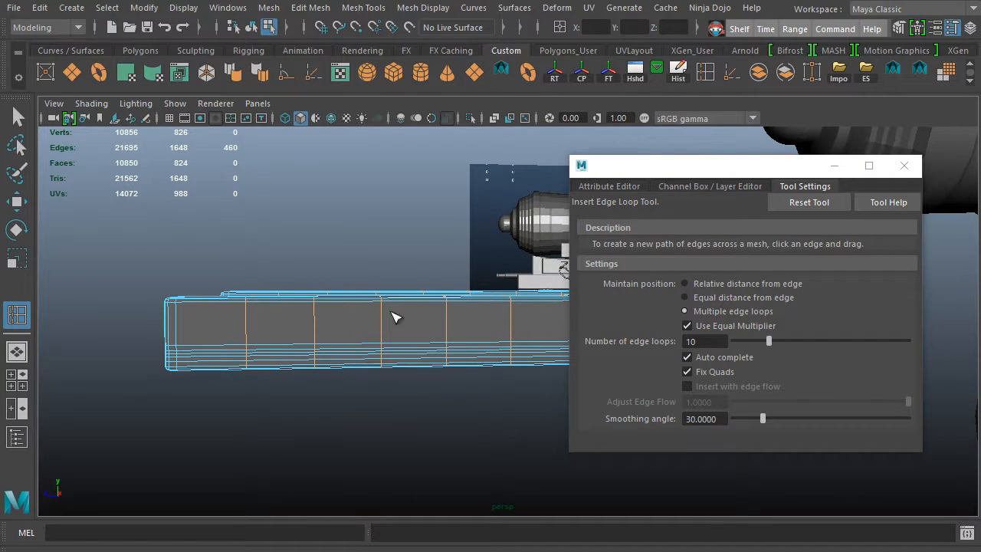
alt+drag(373, 302, 468, 365)
drag(676, 173, 727, 442)
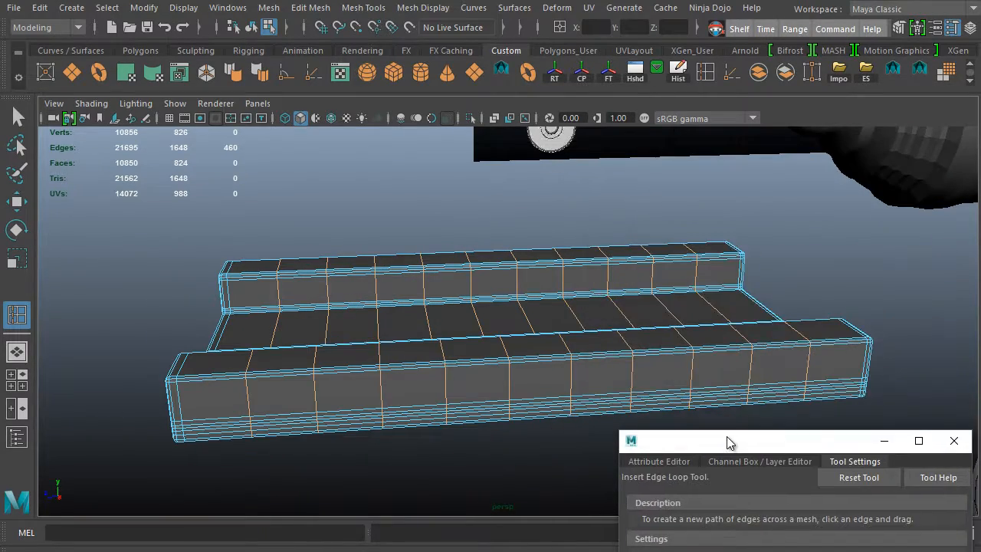
alt+drag(751, 385, 770, 395)
Set the number of edge loops to 2 and insert lengthwise loops in both halves of the base floor, beside the centre seam
key(q)
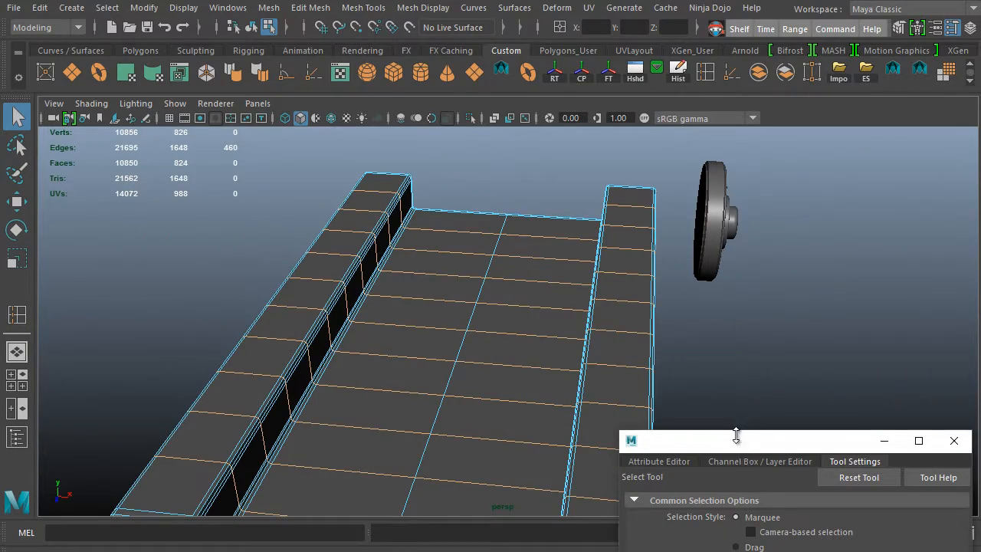
drag(736, 435, 737, 311)
click(703, 71)
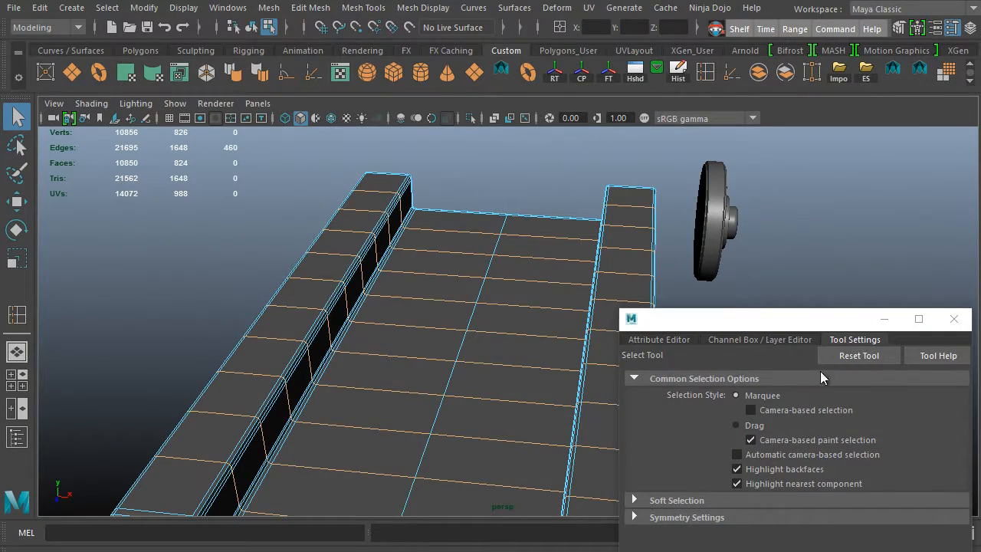
click(785, 435)
alt+middle_drag(429, 335, 494, 256)
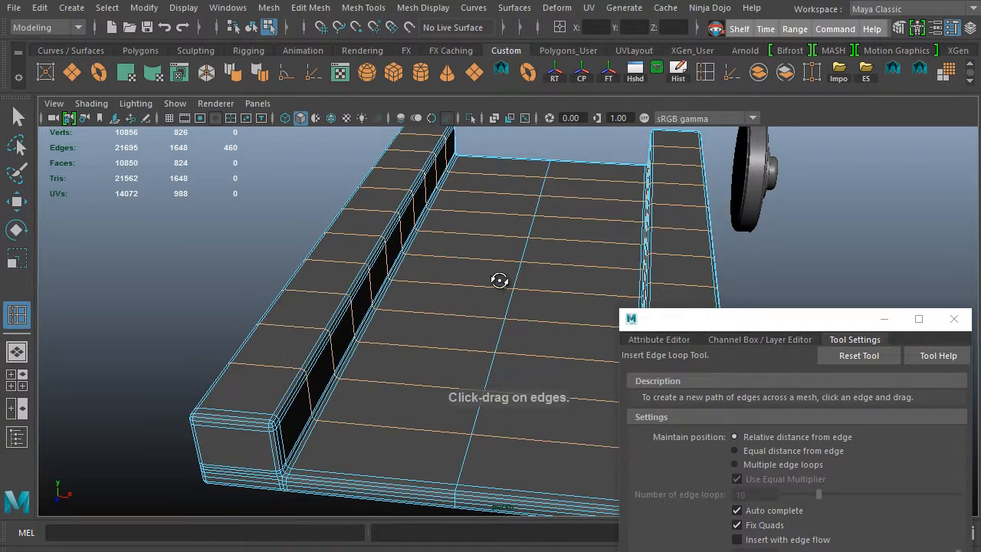
alt+drag(499, 280, 531, 279)
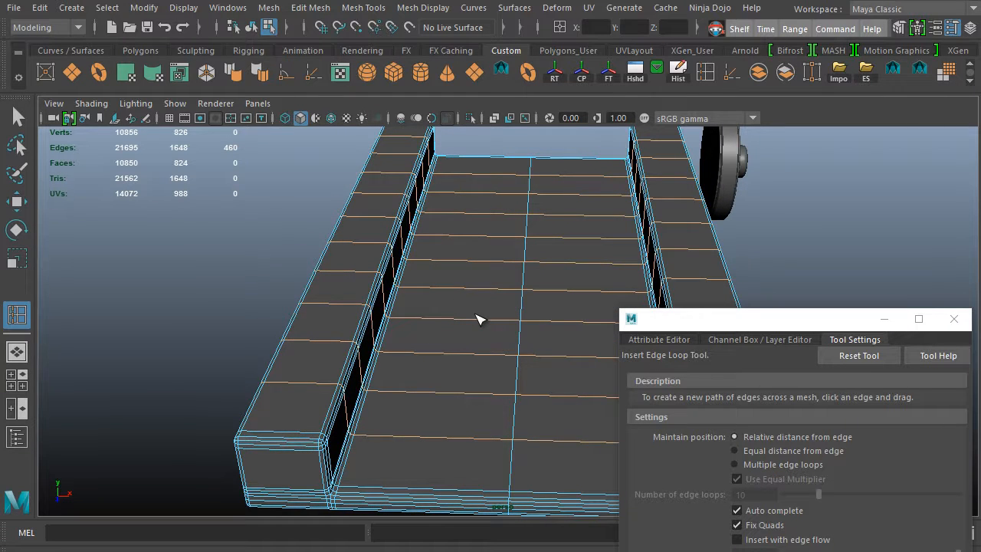
click(763, 466)
drag(807, 491, 795, 492)
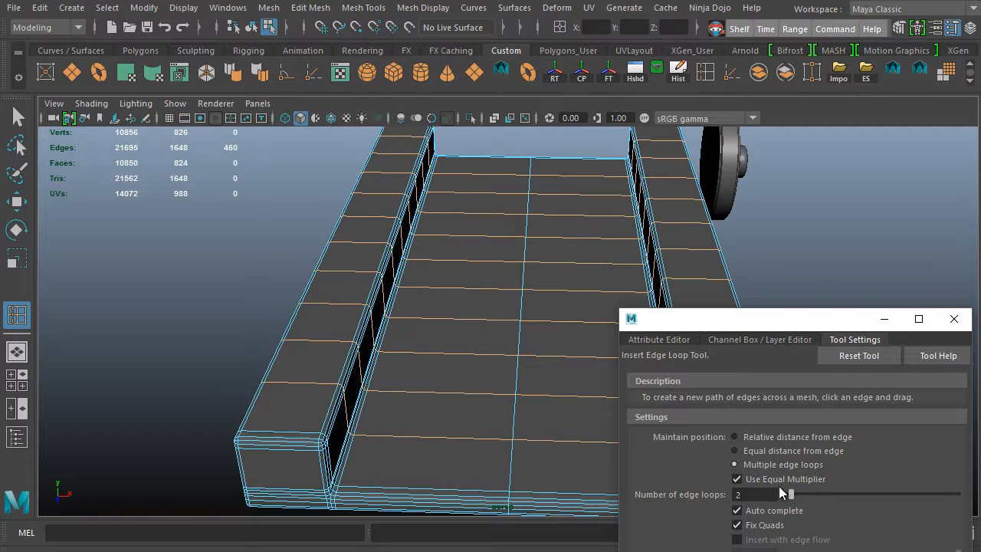
drag(460, 392, 463, 394)
alt+right_drag(463, 394, 563, 399)
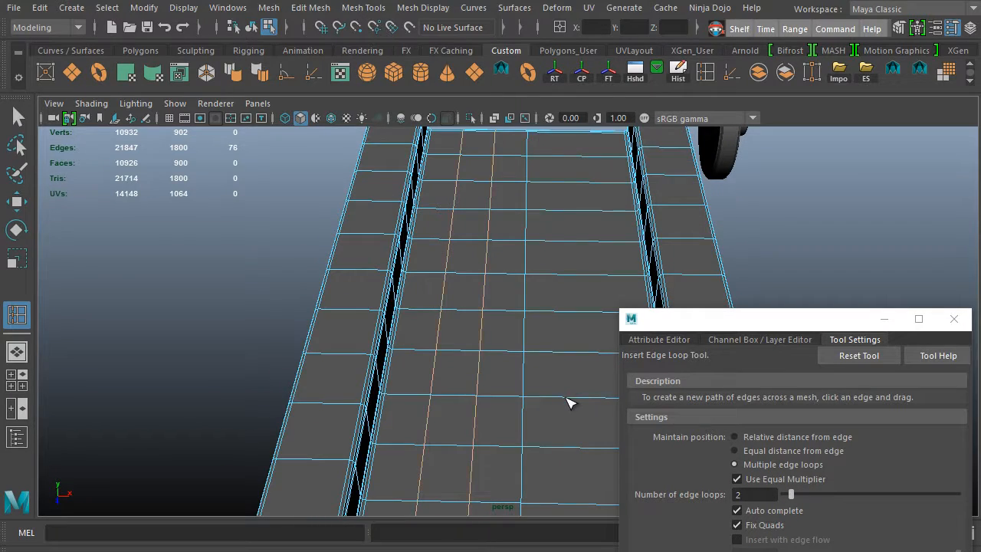
click(525, 406)
alt+drag(522, 407, 648, 360)
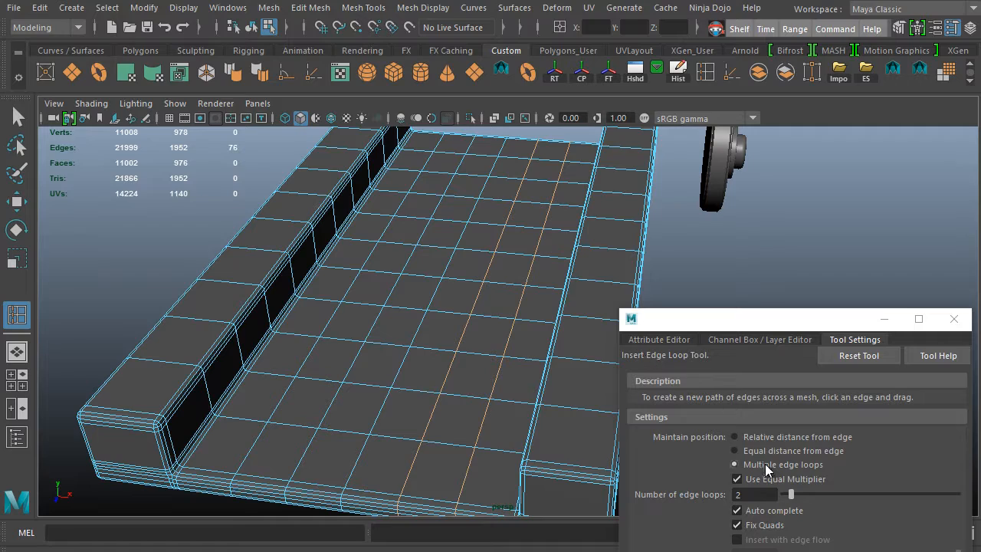
Try to insert lengthwise edge loops along one side rail with the number of edge loops set to 1
click(582, 414)
alt+drag(583, 414, 576, 441)
alt+drag(596, 328, 416, 323)
key(ctrl+z)
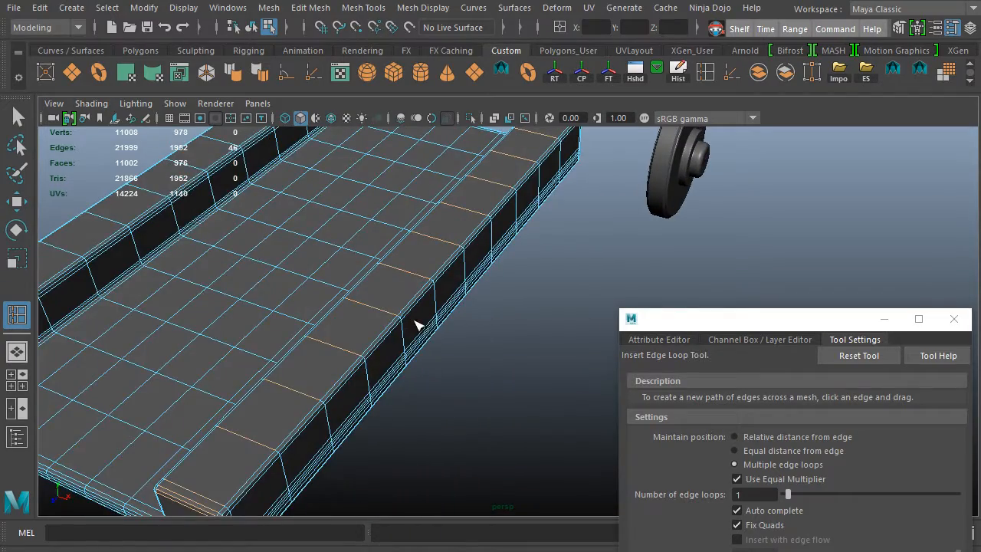
Return the carriage base to object mode and examine its edge layout beside the cannon and the reference image
alt+right_drag(415, 324, 341, 286)
key(q)
right_drag(382, 266, 460, 119)
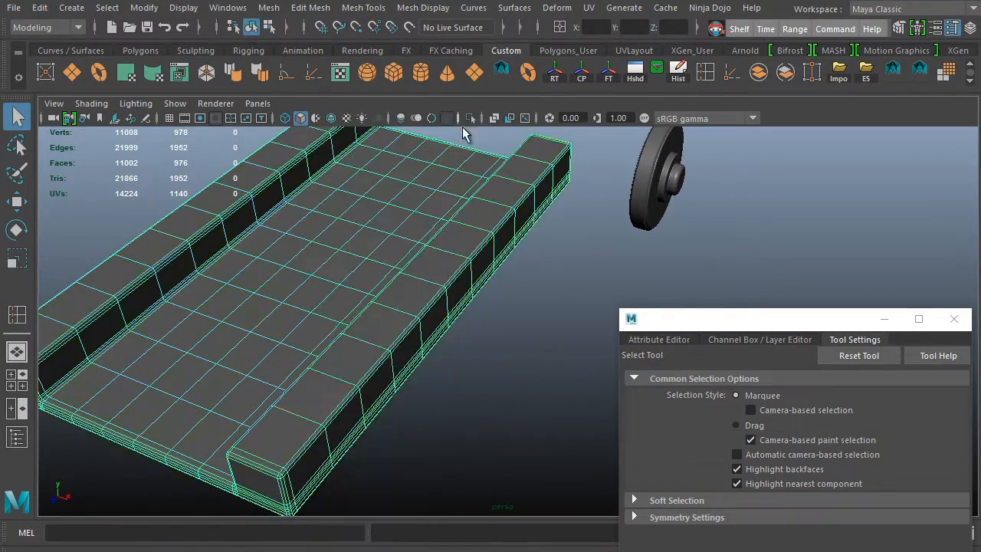
alt+drag(463, 130, 504, 216)
alt+middle_drag(504, 217, 397, 381)
alt+right_drag(397, 381, 396, 296)
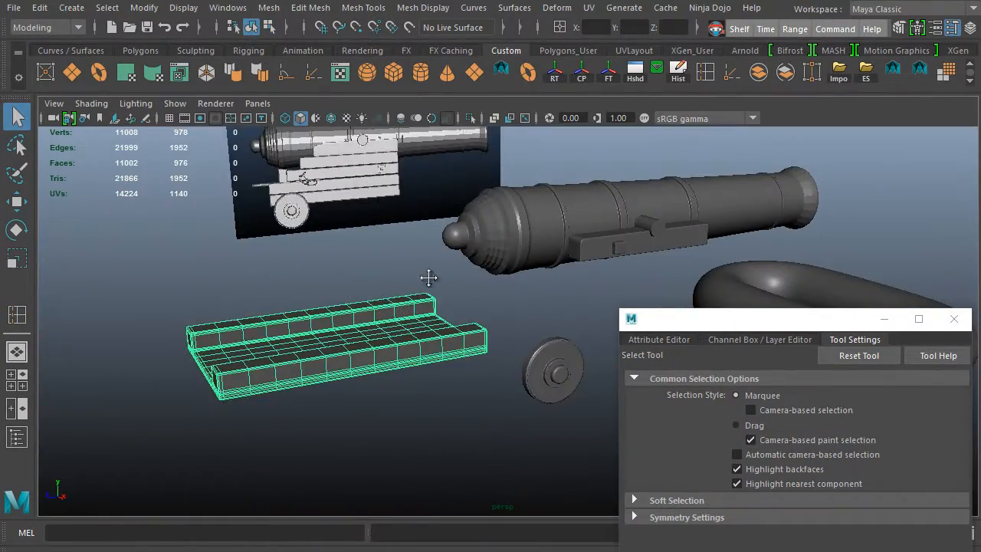
alt+middle_drag(428, 277, 371, 281)
alt+drag(435, 327, 459, 324)
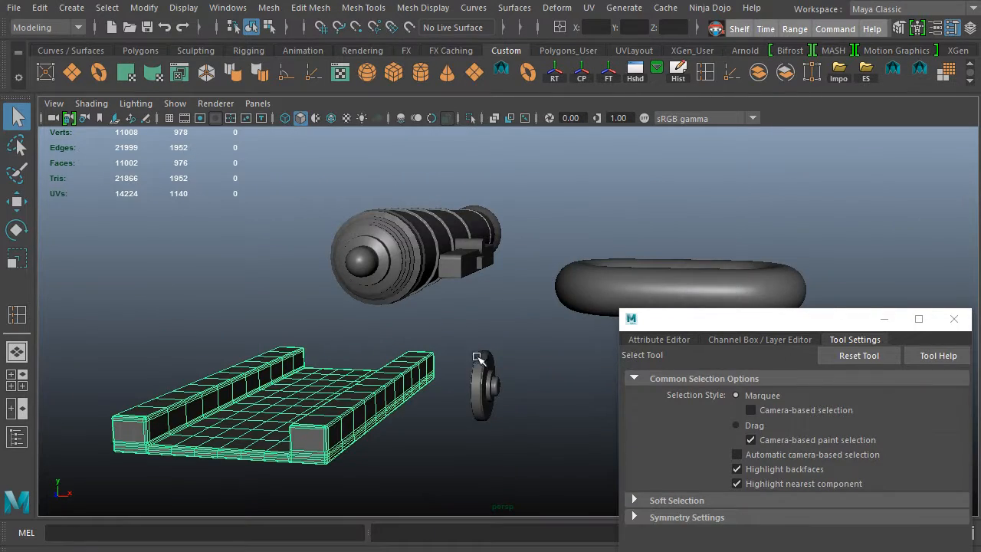
Select the wheel and examine its edge layout up close
click(477, 358)
key(w)
key(f)
alt+drag(524, 302, 544, 287)
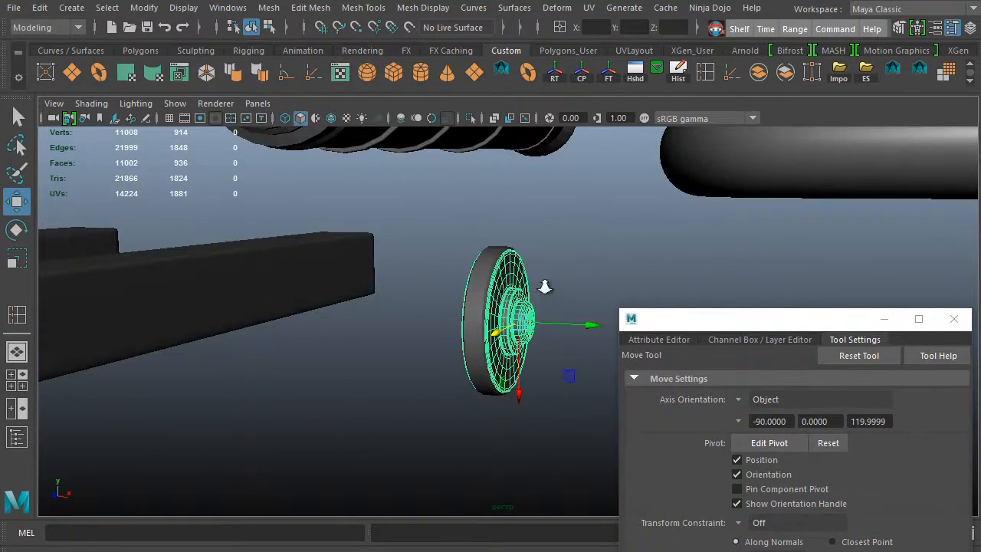
alt+right_drag(545, 287, 541, 245)
Turn off smooth preview on the oval ring and insert one centred edge loop across each of its two long straight sides
click(771, 201)
alt+drag(644, 265, 552, 339)
key(1)
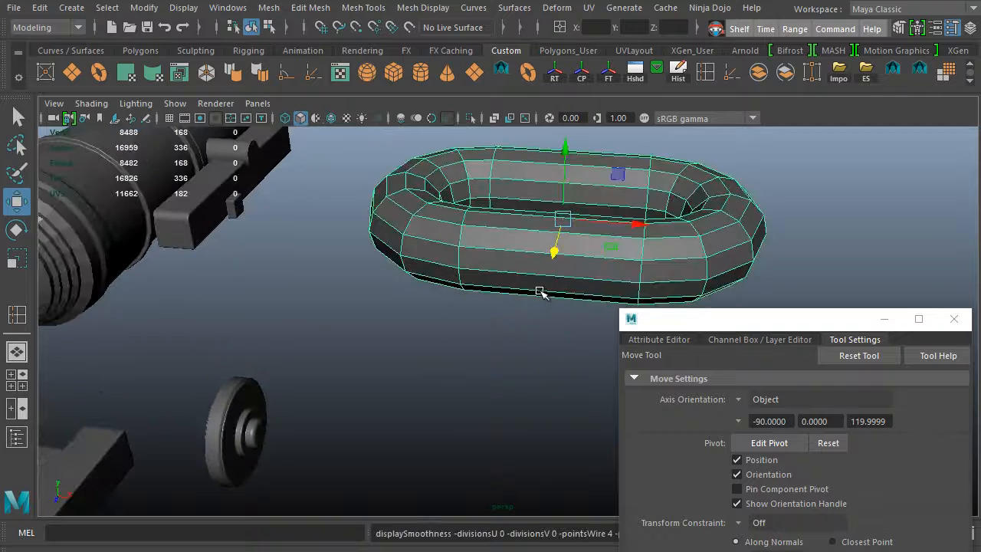
alt+drag(540, 292, 524, 192)
click(703, 74)
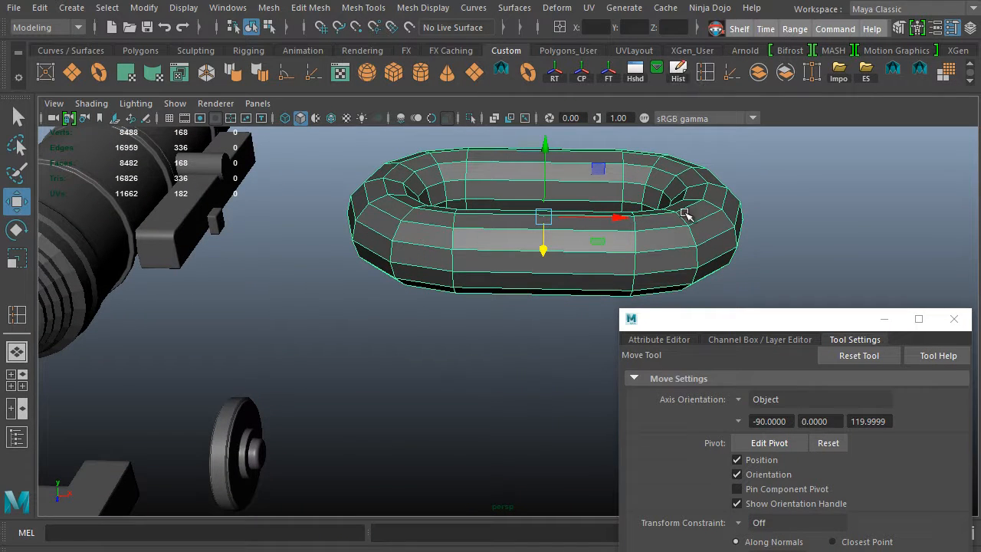
click(541, 255)
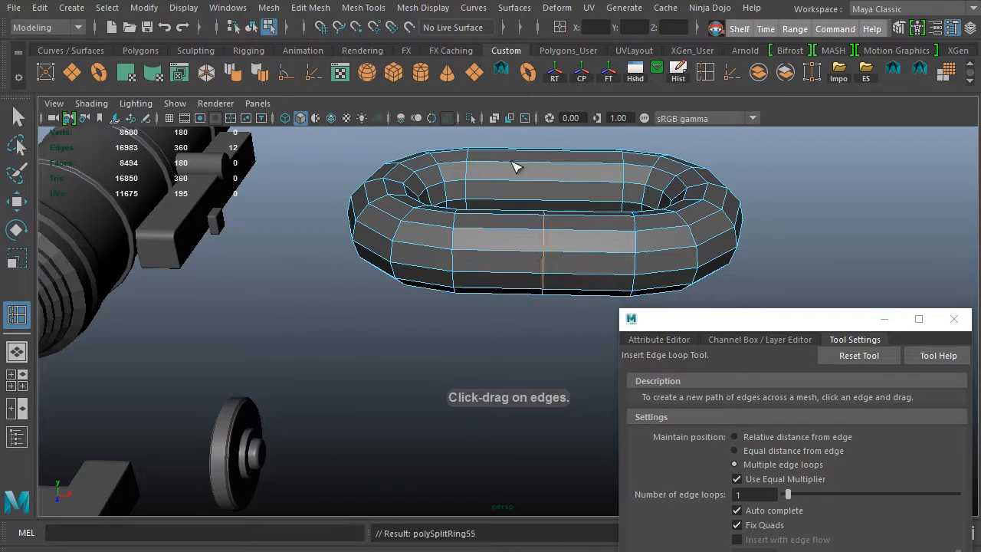
click(550, 167)
click(544, 167)
alt+drag(544, 182, 423, 321)
Select the trunnion cylinder beside the cannon barrel and examine its edges from several angles
key(w)
click(377, 247)
scroll(372, 257, down, 5)
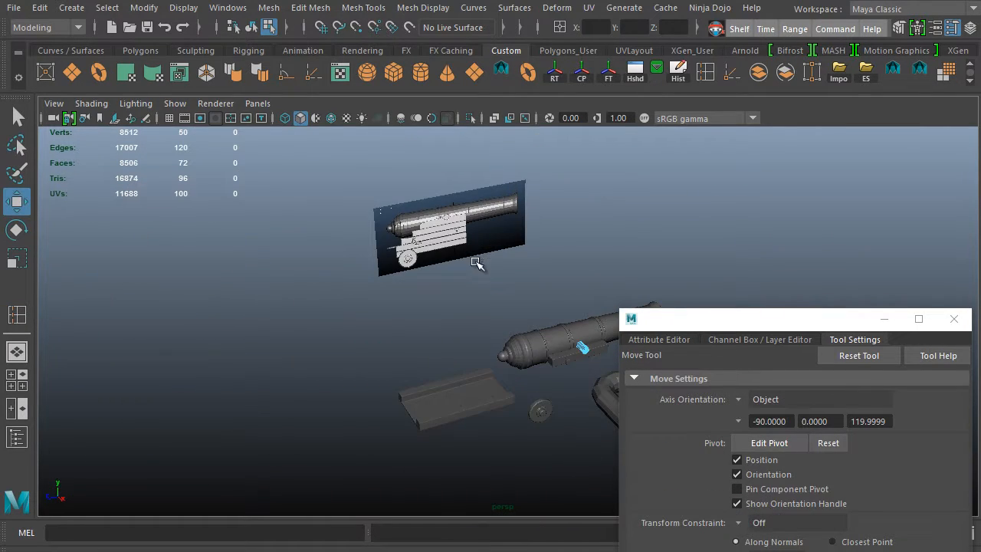
key(f)
alt+drag(445, 265, 555, 300)
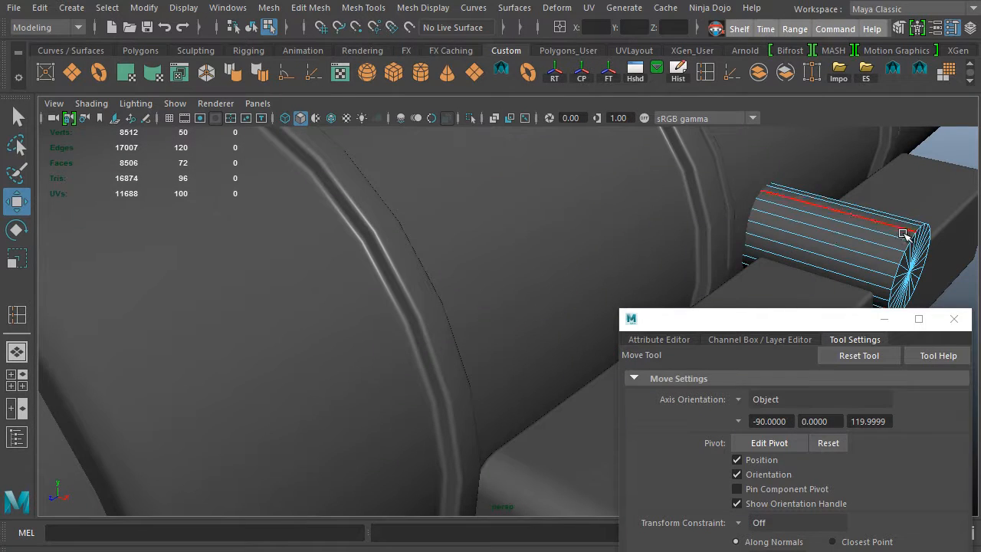
alt+drag(876, 236, 694, 249)
alt+drag(554, 328, 394, 248)
Insert one edge loop around the cannon barrel midway between the last raised ring and the muzzle flare
click(569, 289)
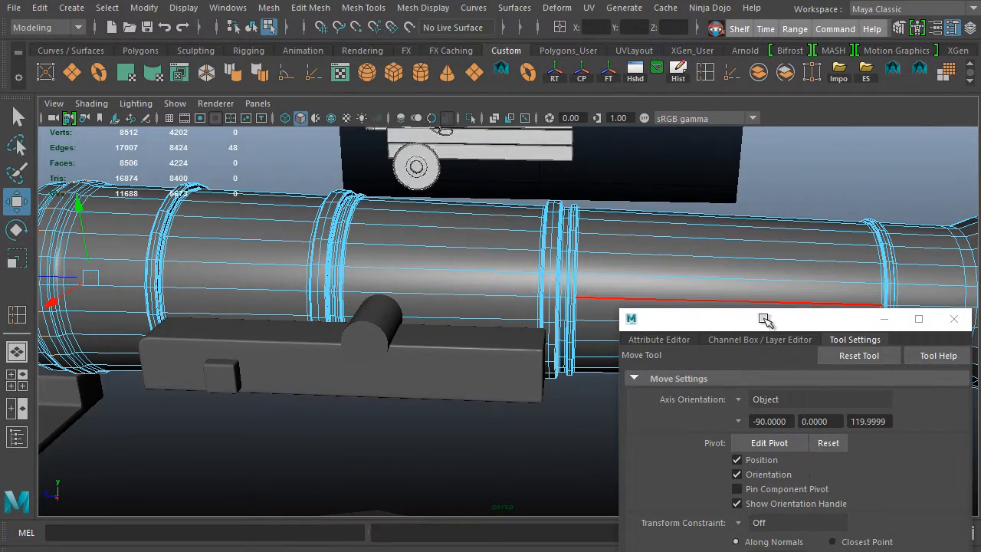
click(708, 76)
alt+middle_drag(903, 230, 620, 252)
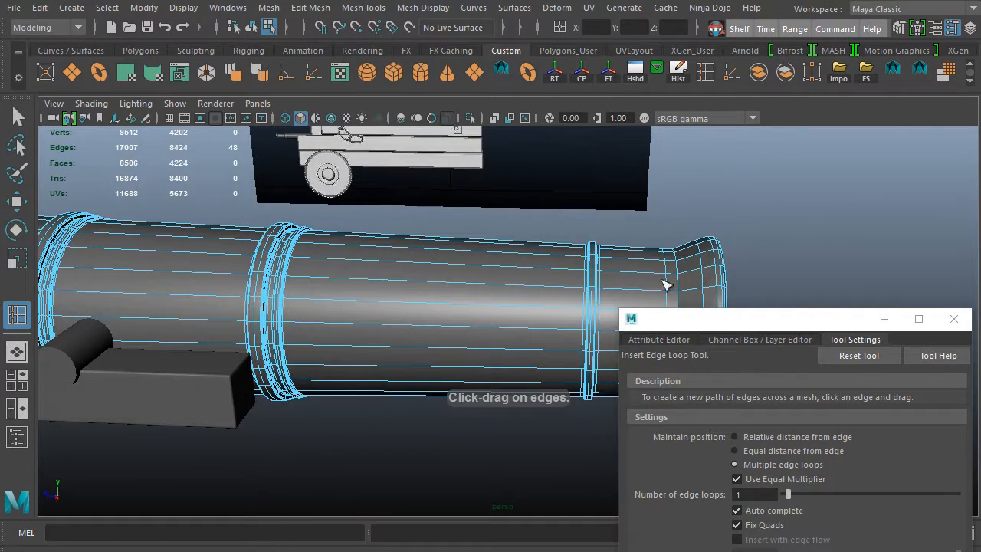
alt+middle_drag(679, 302, 623, 291)
scroll(605, 278, up, 3)
click(561, 237)
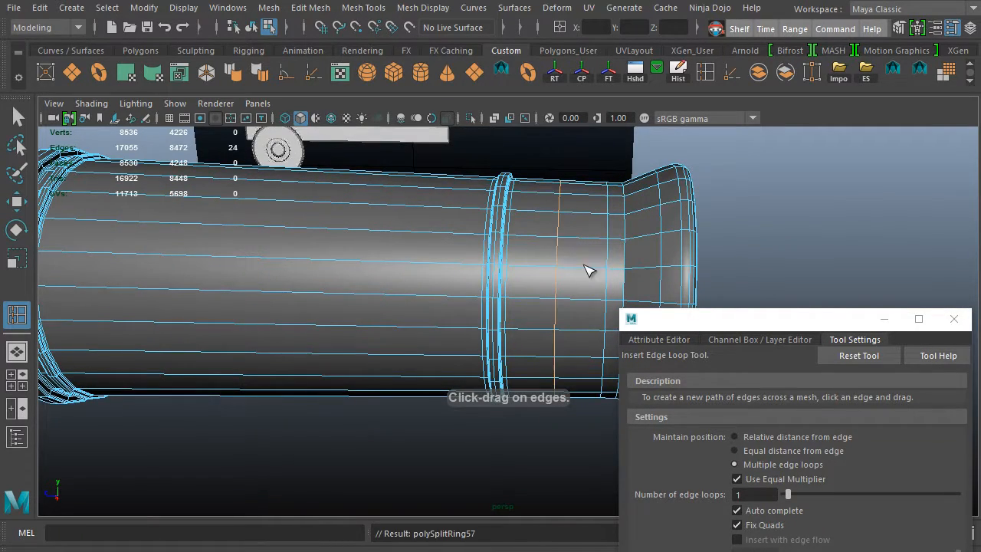
Set the number of edge loops to 8 and insert them around the long barrel section behind the last raised ring
alt+middle_drag(507, 271, 636, 303)
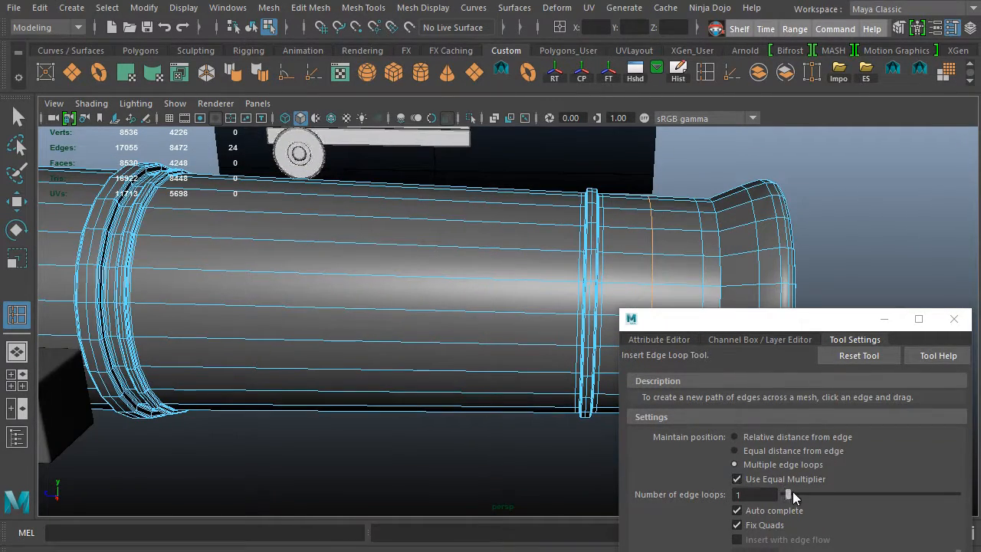
drag(794, 496, 808, 497)
click(363, 276)
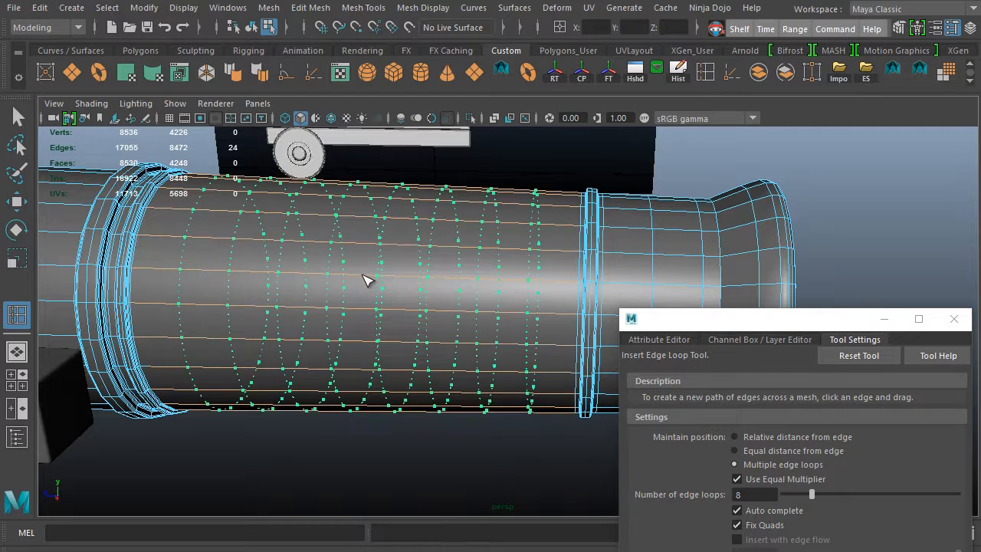
alt+drag(453, 321, 461, 317)
Try to insert 4 edge loops around the barrel section beside the trunnion
alt+middle_drag(437, 310, 665, 308)
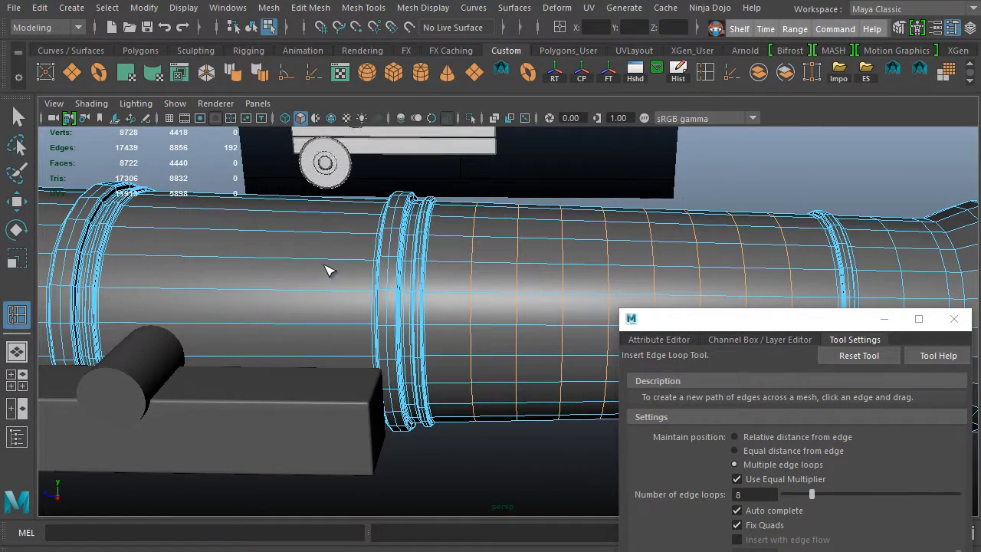
drag(807, 492, 800, 491)
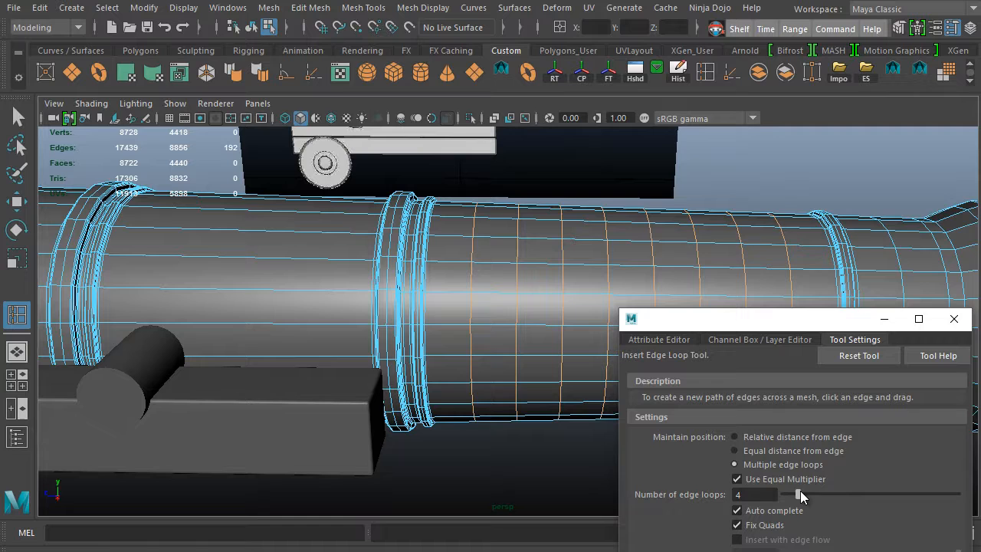
click(224, 259)
alt+middle_drag(241, 284, 309, 300)
key(ctrl+z)
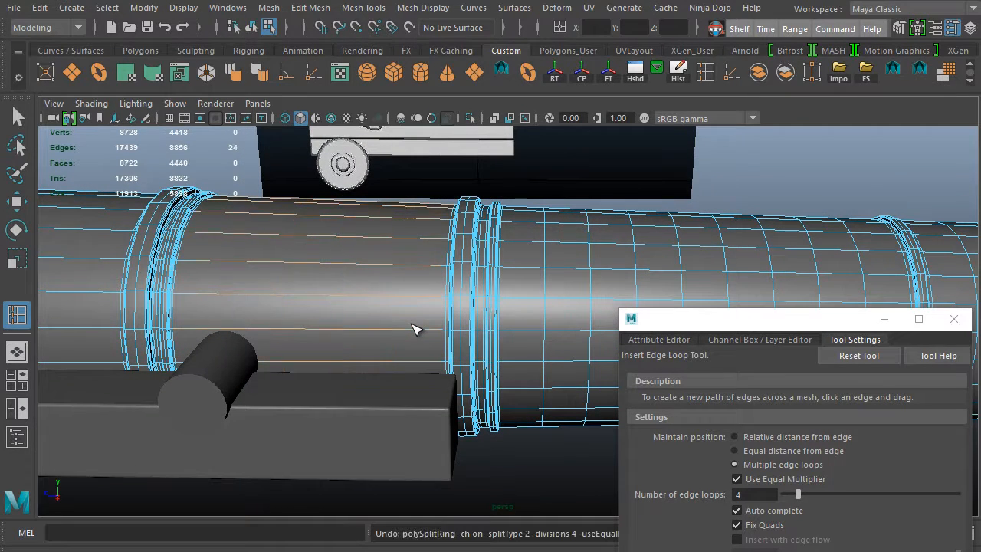
Set the number of edge loops to 5 and insert them around the barrel section at the trunnion and the next section toward the breech
click(799, 496)
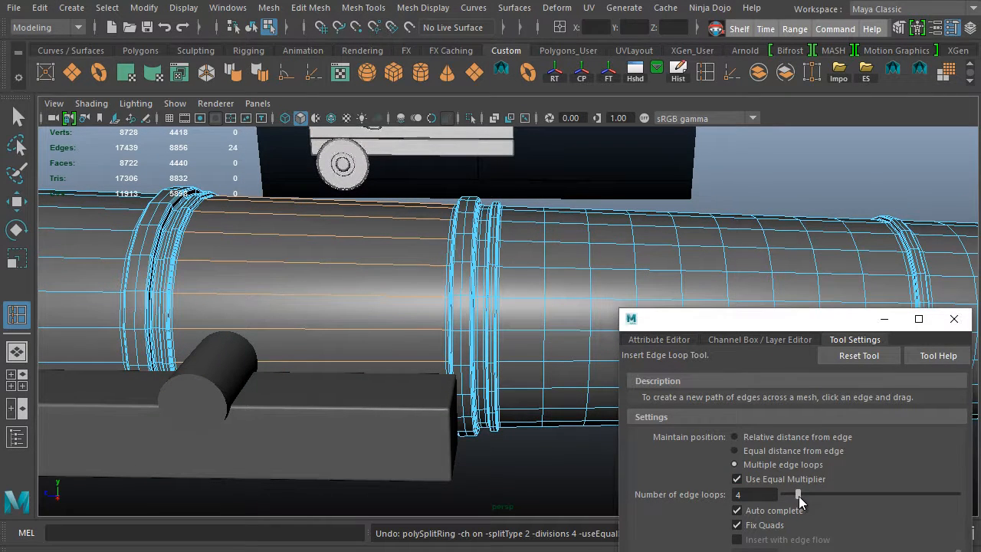
click(341, 263)
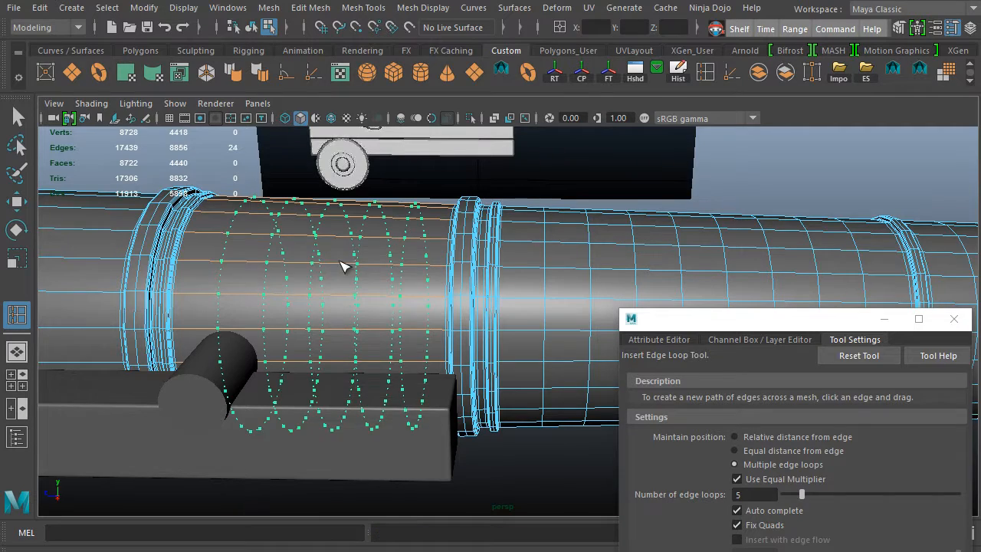
alt+middle_drag(346, 265, 529, 293)
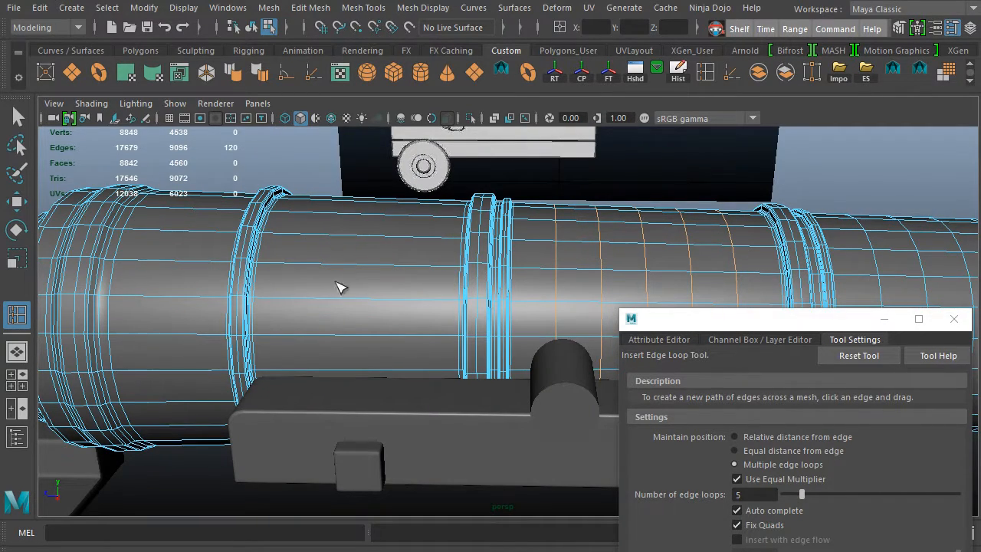
click(387, 273)
Set the number of edge loops to 3 and insert them around the barrel section nearest the breech, in place of the 5-loop attempt
alt+drag(386, 271, 351, 260)
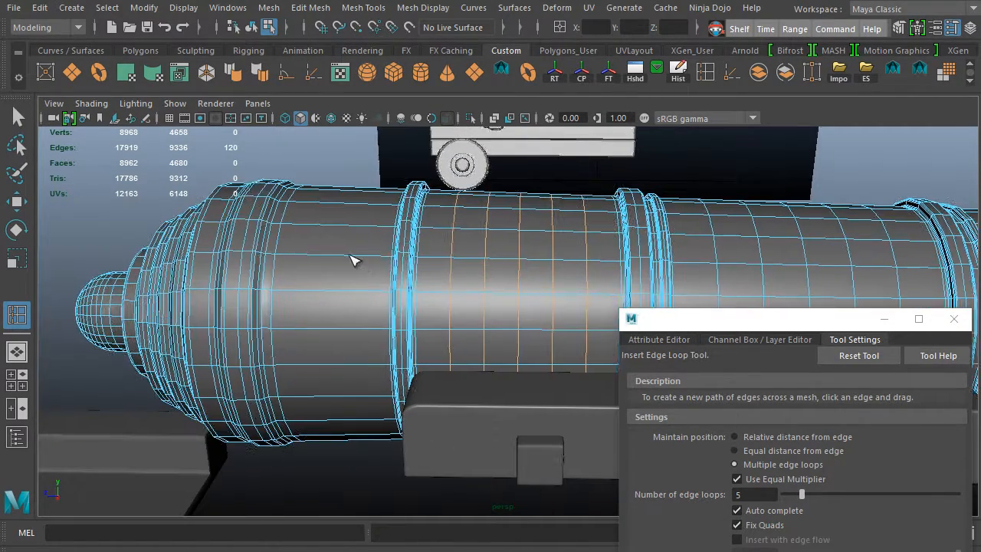
alt+drag(367, 325, 495, 353)
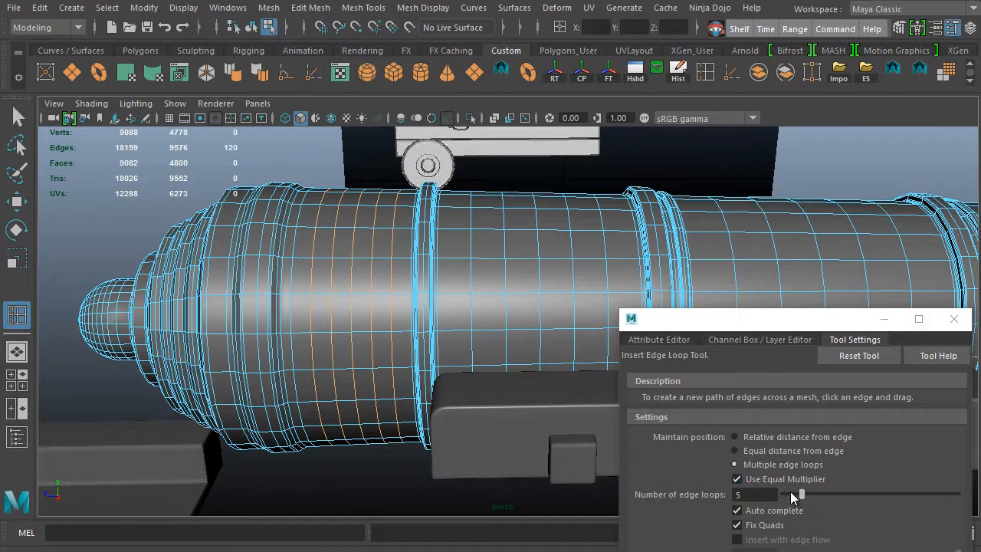
drag(792, 496, 798, 496)
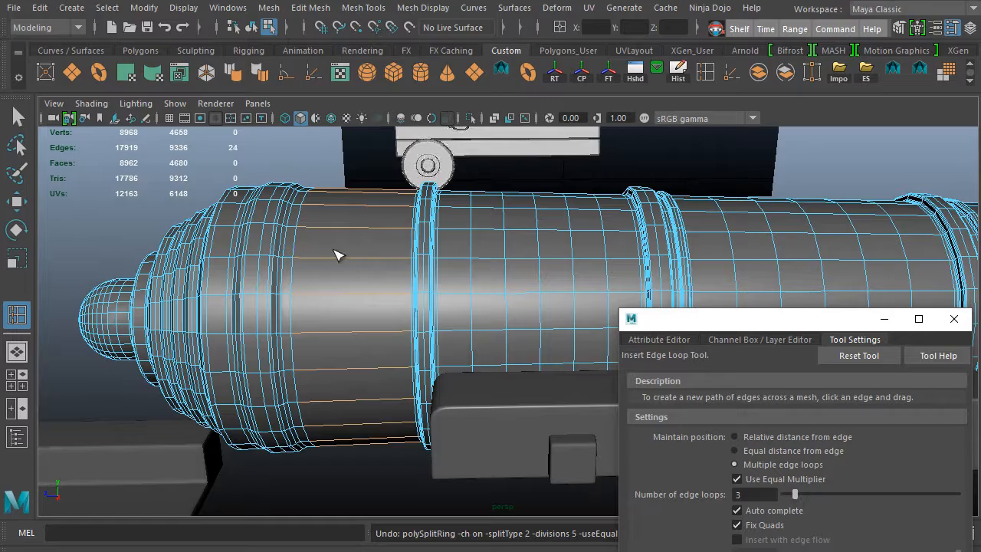
drag(345, 267, 392, 298)
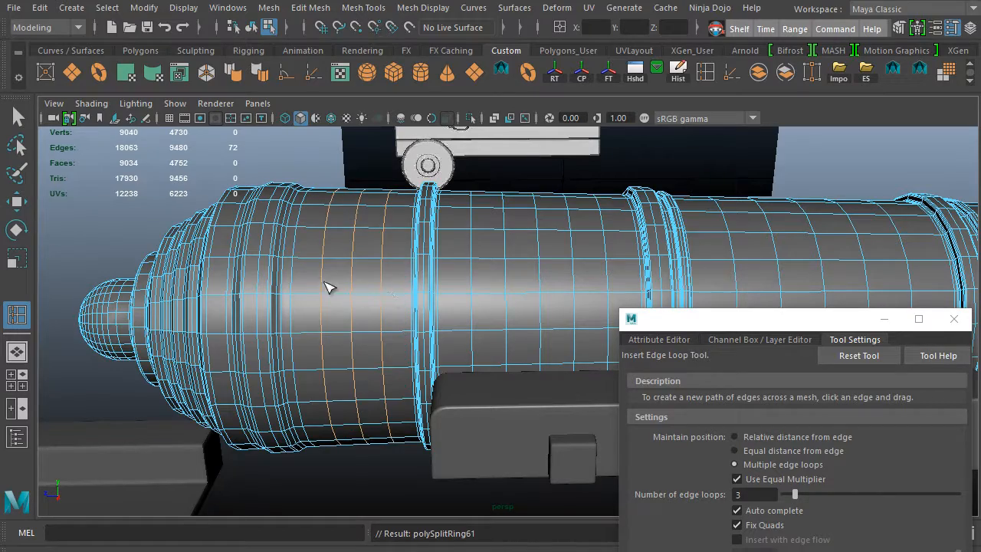
Examine the edge loop spacing along the barrel from breech to muzzle, and return to object mode with nothing selected
alt+drag(326, 288, 376, 301)
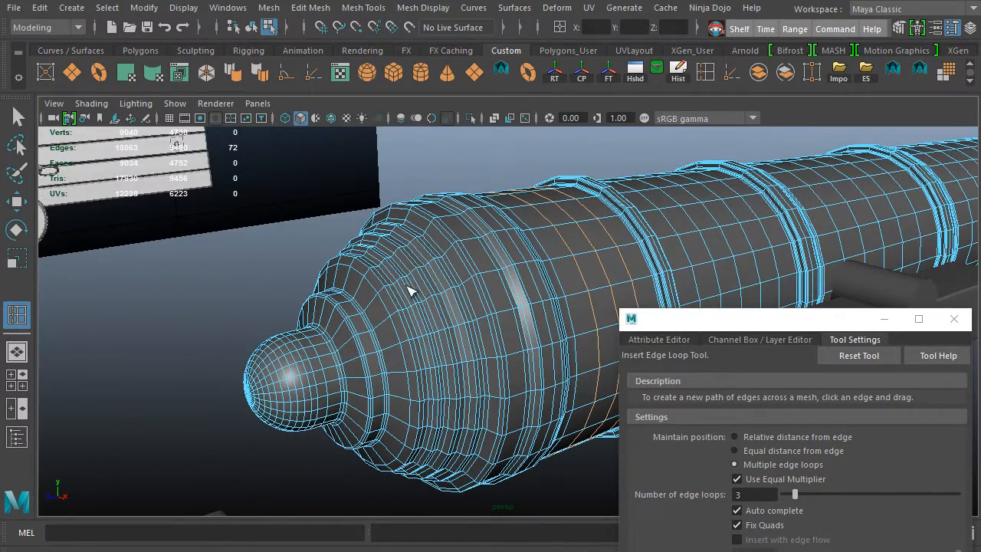
alt+drag(328, 359, 590, 255)
alt+drag(547, 230, 492, 217)
alt+right_drag(492, 217, 329, 212)
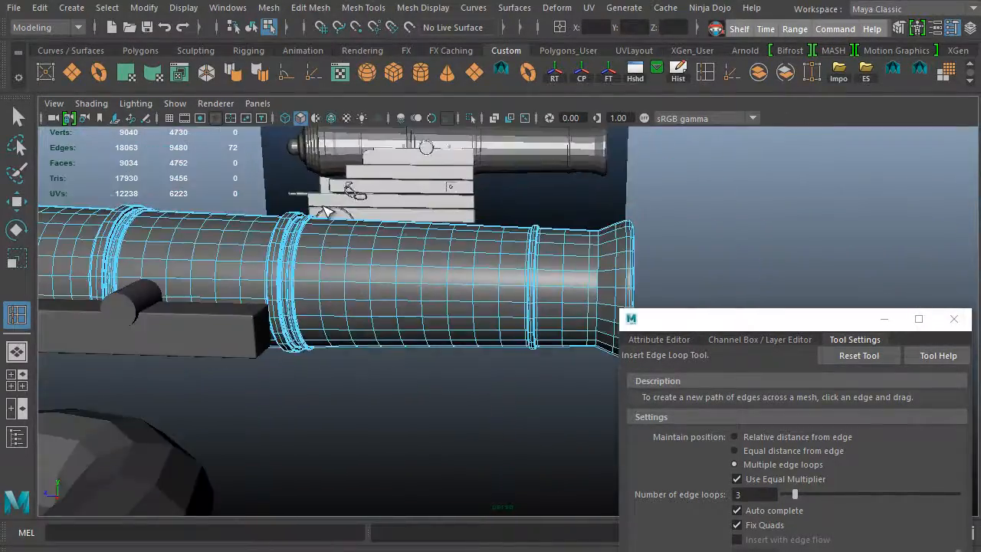
alt+drag(329, 212, 408, 281)
key(q)
right_drag(408, 282, 493, 120)
click(497, 194)
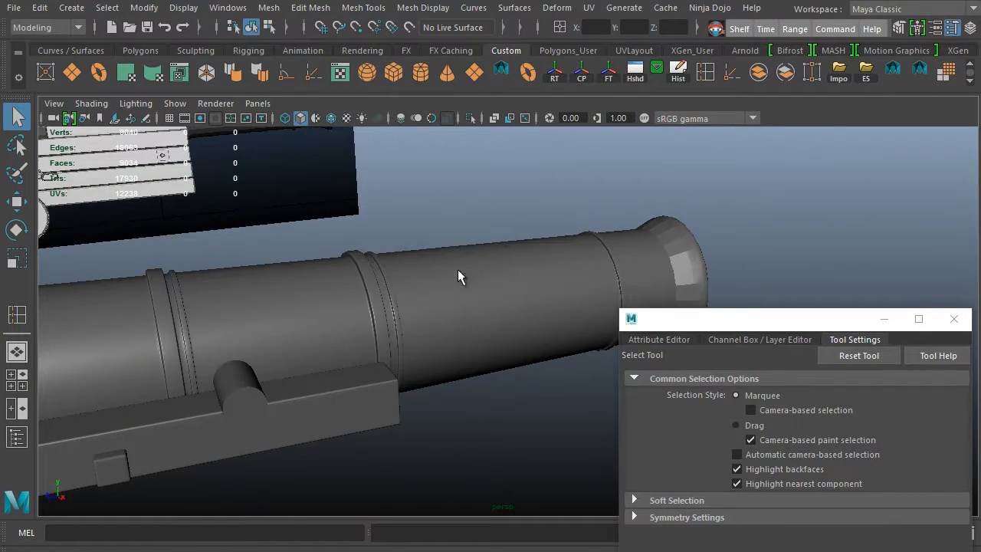
Turn on wireframe on shaded and examine the edge layout of the cannon and its surrounding parts
alt+middle_drag(457, 269, 562, 248)
alt+right_drag(562, 248, 485, 329)
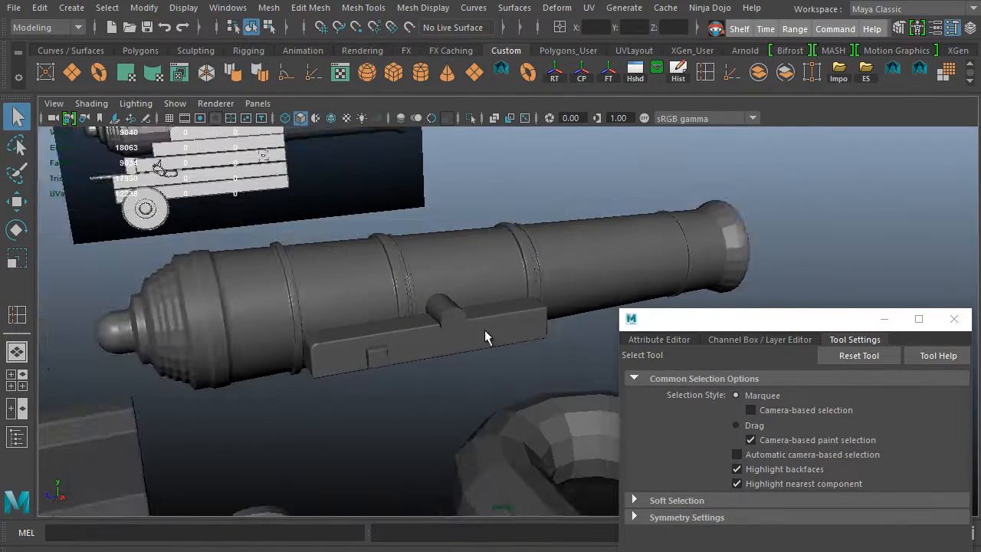
alt+drag(485, 330, 477, 235)
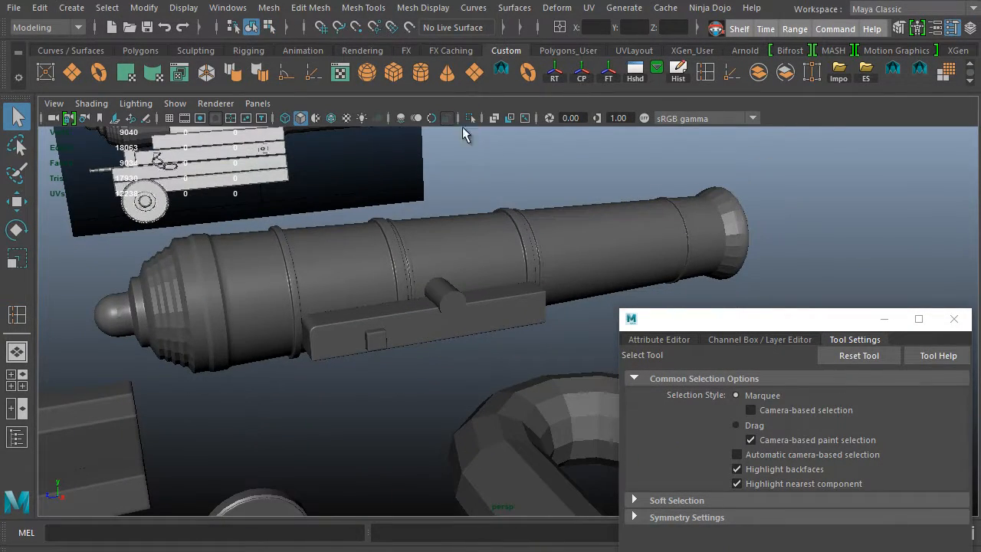
click(331, 118)
alt+right_drag(423, 320, 493, 293)
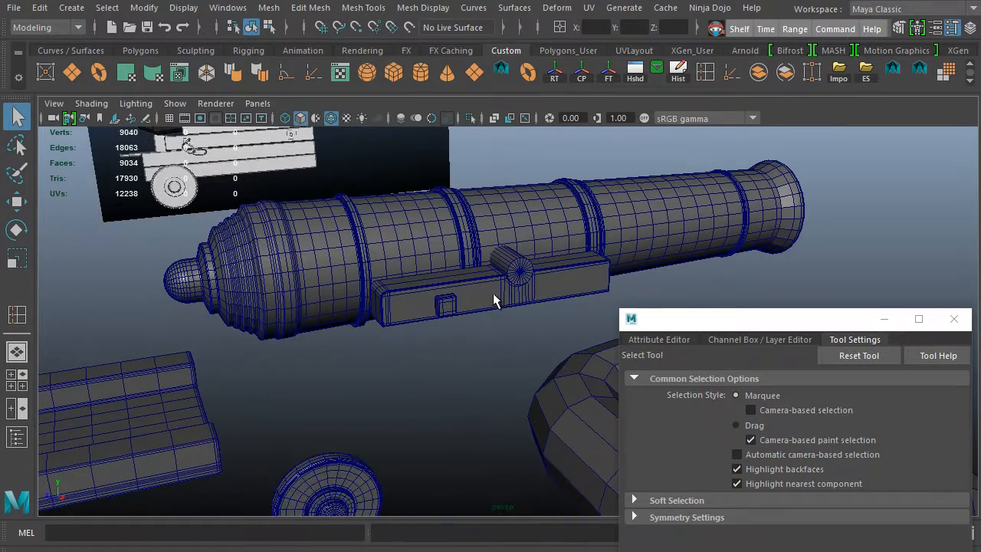